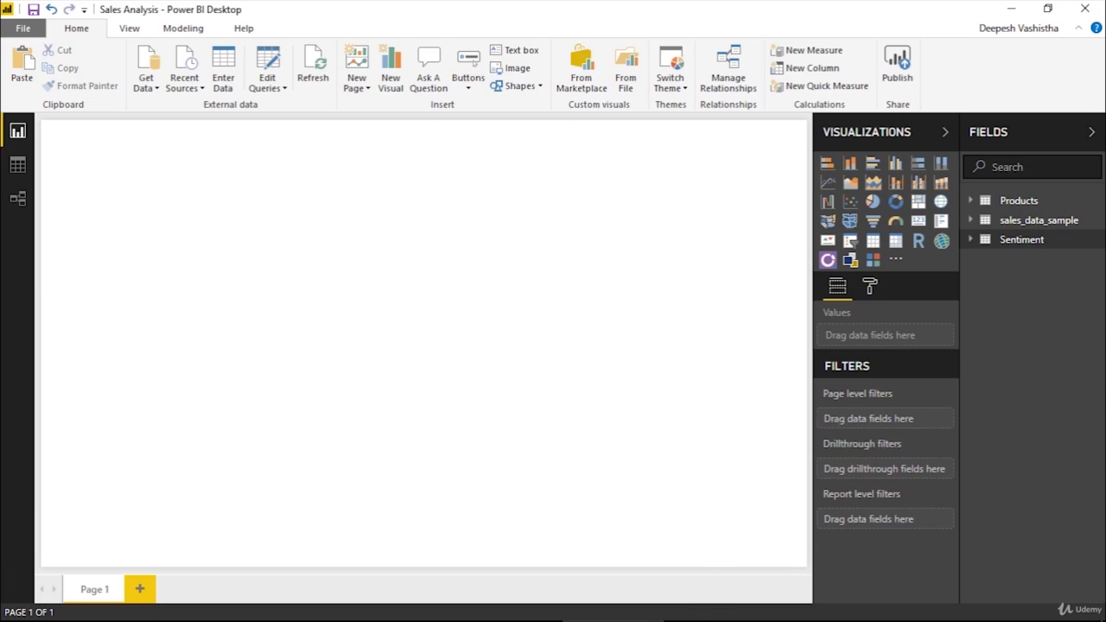
Review the source workbook's sales_data_sample, Products and Sentiment sheets, then return to the Sales Analysis report
{"action": "left_click", "coordinate": [684, 609]}
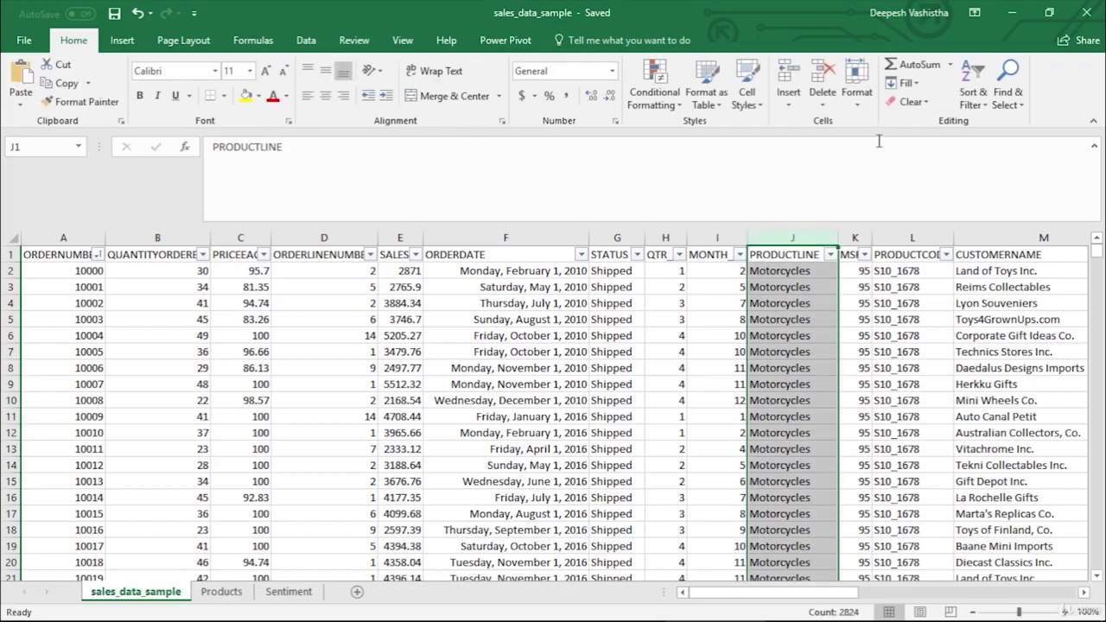
{"action": "left_click", "coordinate": [518, 335]}
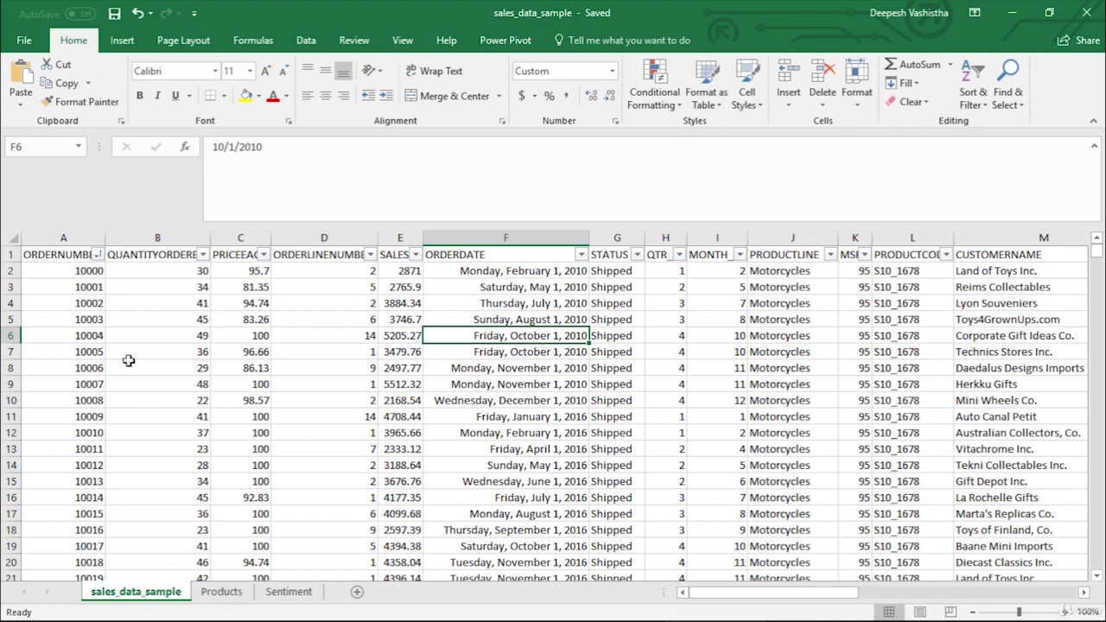
{"action": "left_click_drag", "start_coordinate": [752, 595], "coordinate": [656, 574]}
{"action": "left_click", "coordinate": [224, 593]}
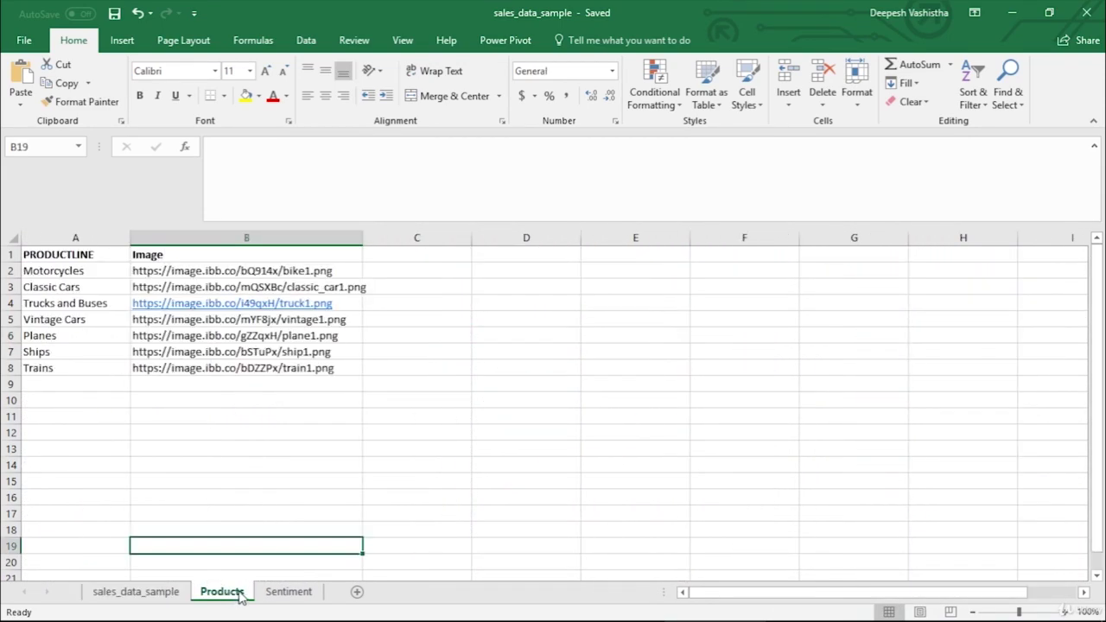
{"action": "left_click", "coordinate": [73, 347]}
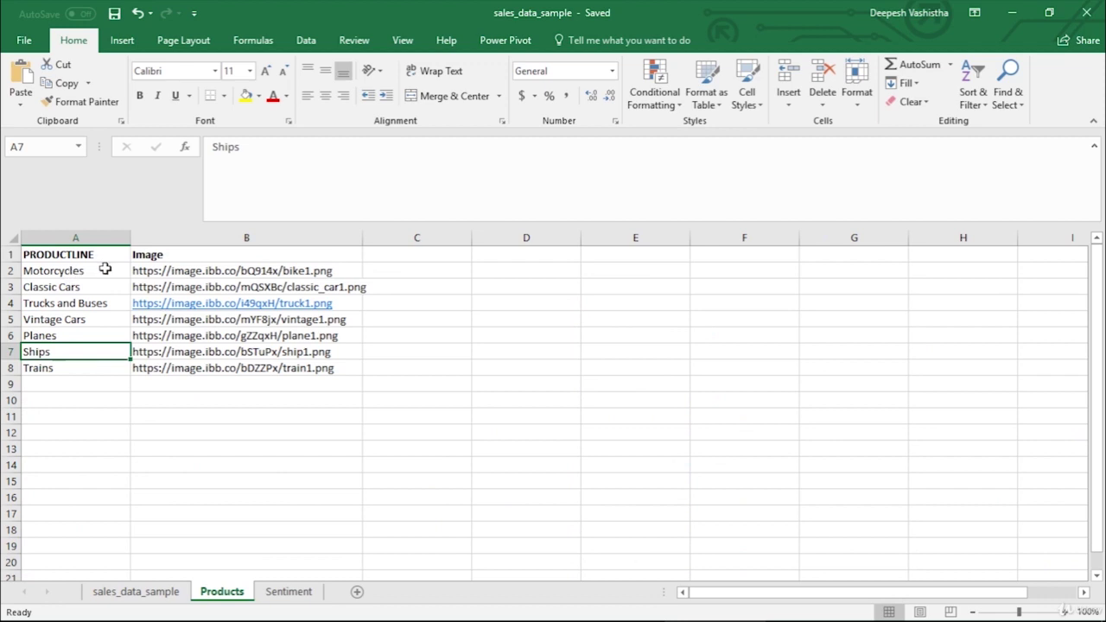
{"action": "left_click", "coordinate": [192, 270]}
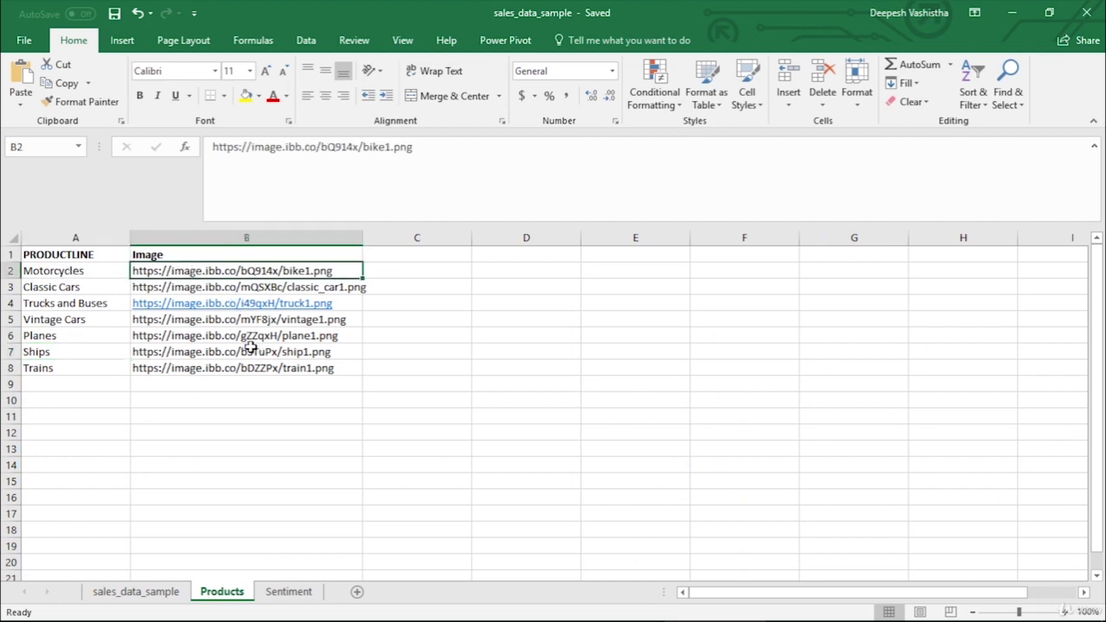
{"action": "left_click", "coordinate": [291, 592]}
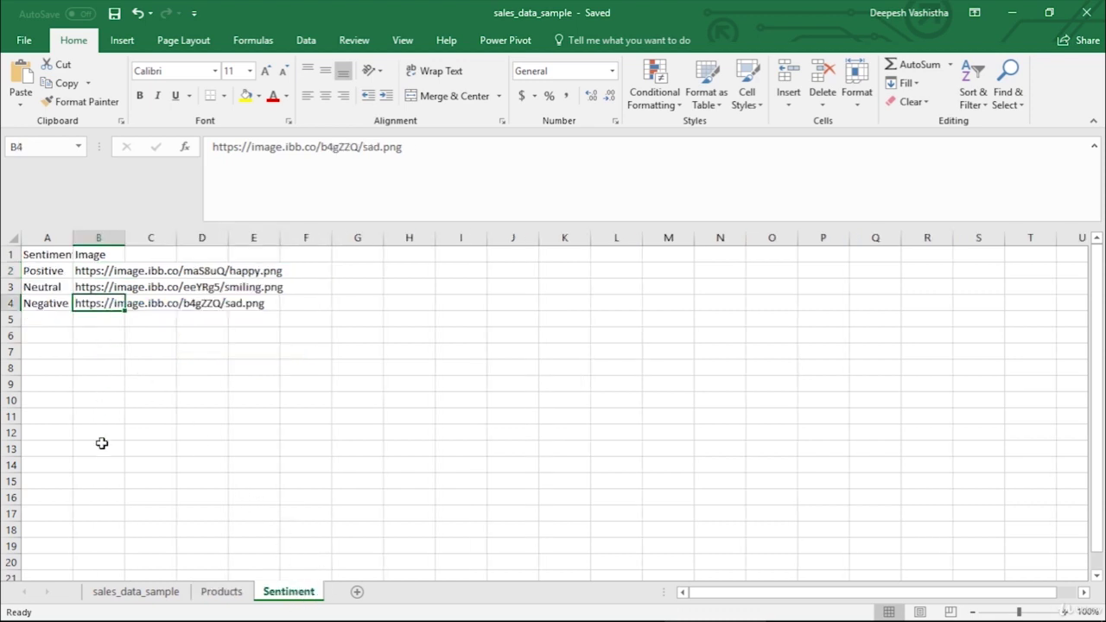
{"action": "left_click", "coordinate": [150, 589]}
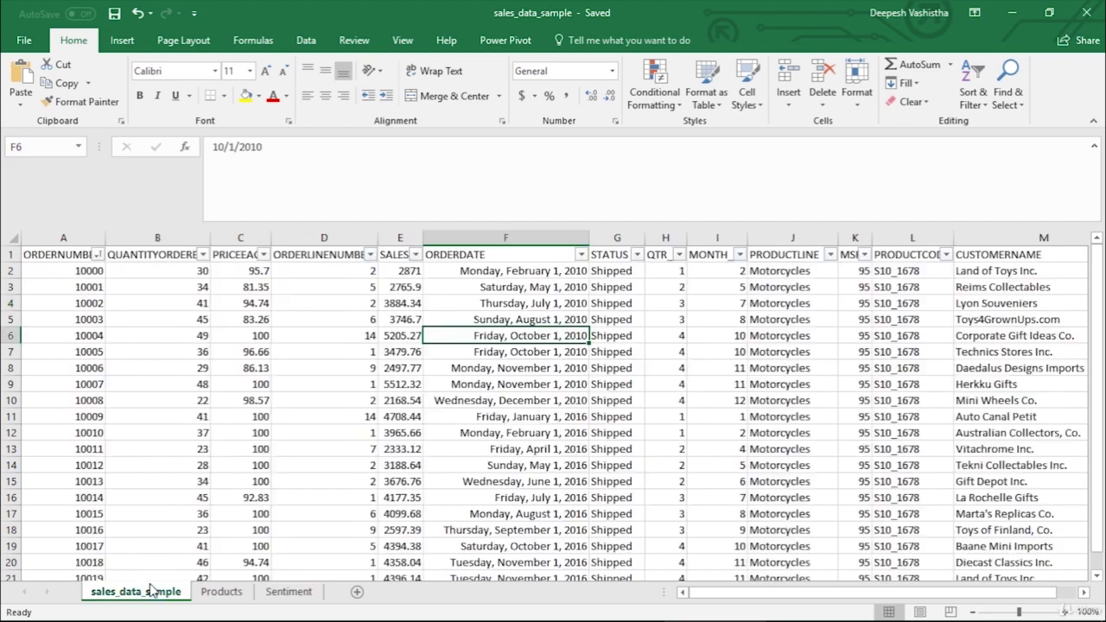
{"action": "left_click", "coordinate": [624, 609]}
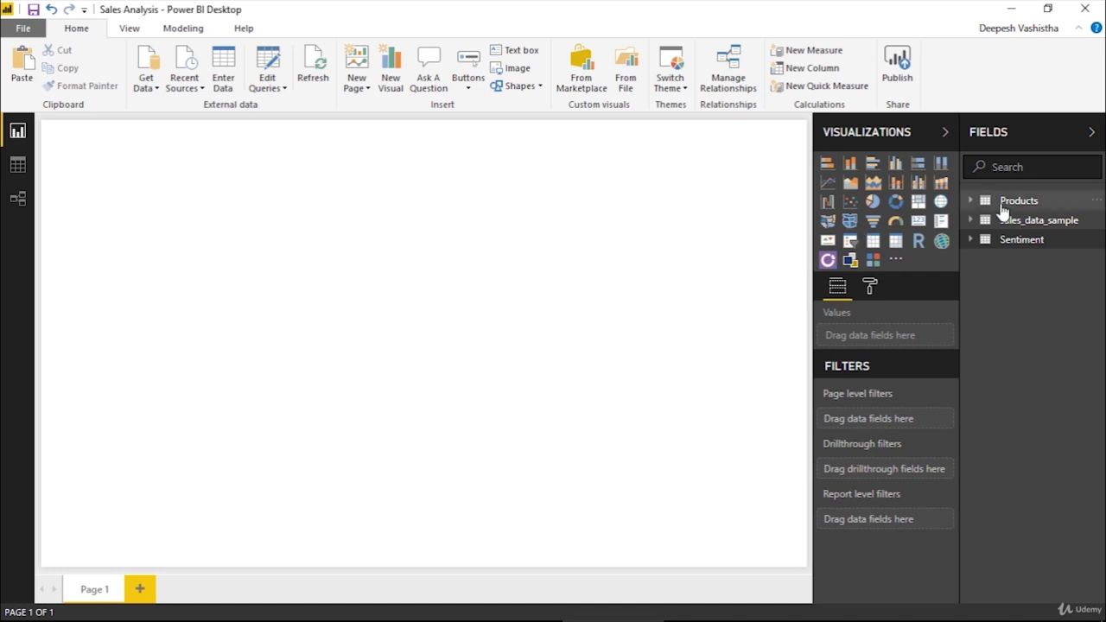
Expand sales_data_sample, widen the Fields pane, collapse the table and launch Edit Queries
{"action": "left_click", "coordinate": [977, 222]}
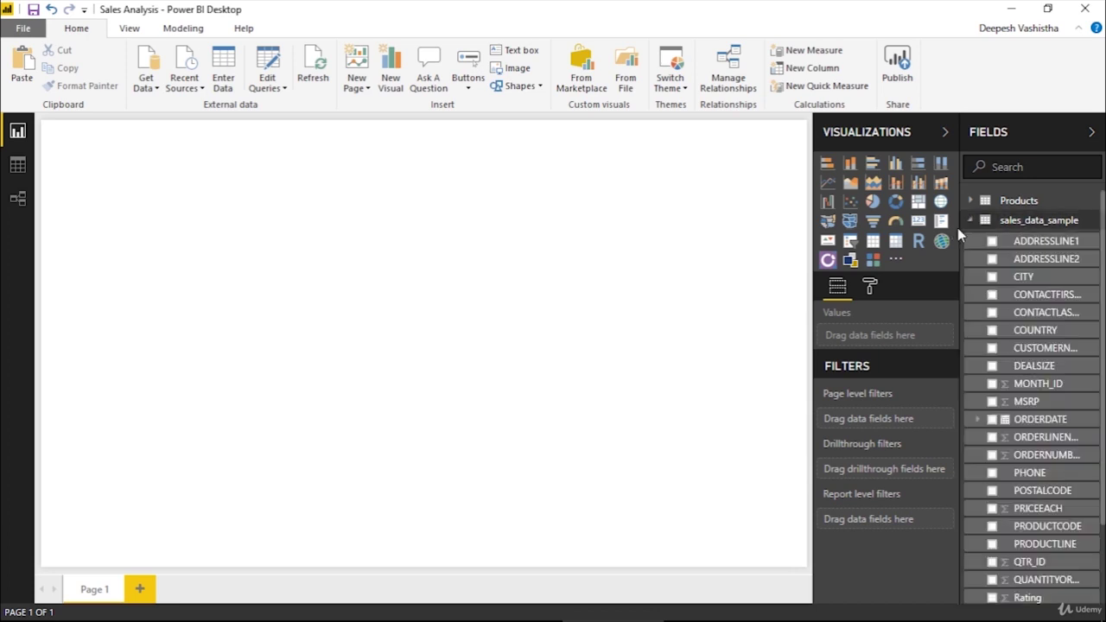
{"action": "left_click_drag", "start_coordinate": [958, 227], "coordinate": [883, 229]}
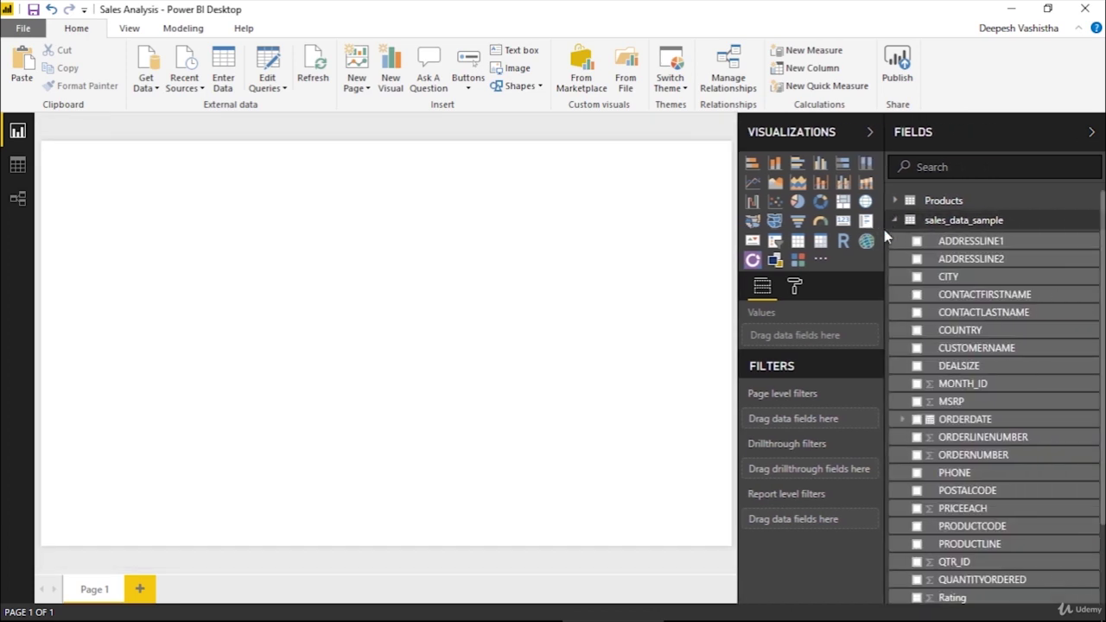
{"action": "left_click", "coordinate": [931, 222]}
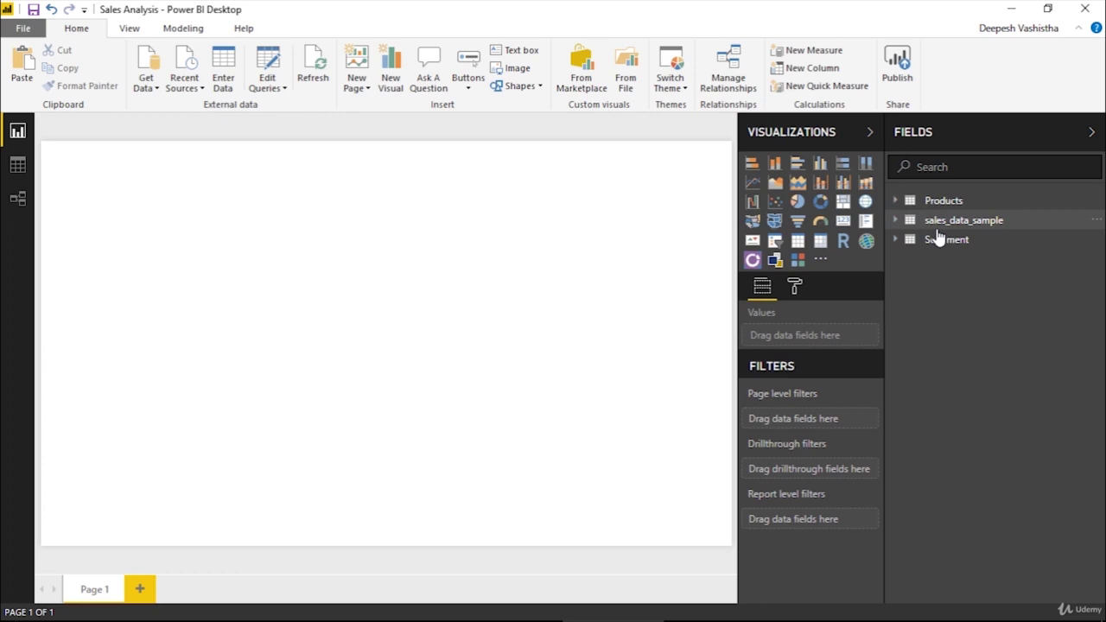
{"action": "left_click", "coordinate": [269, 74]}
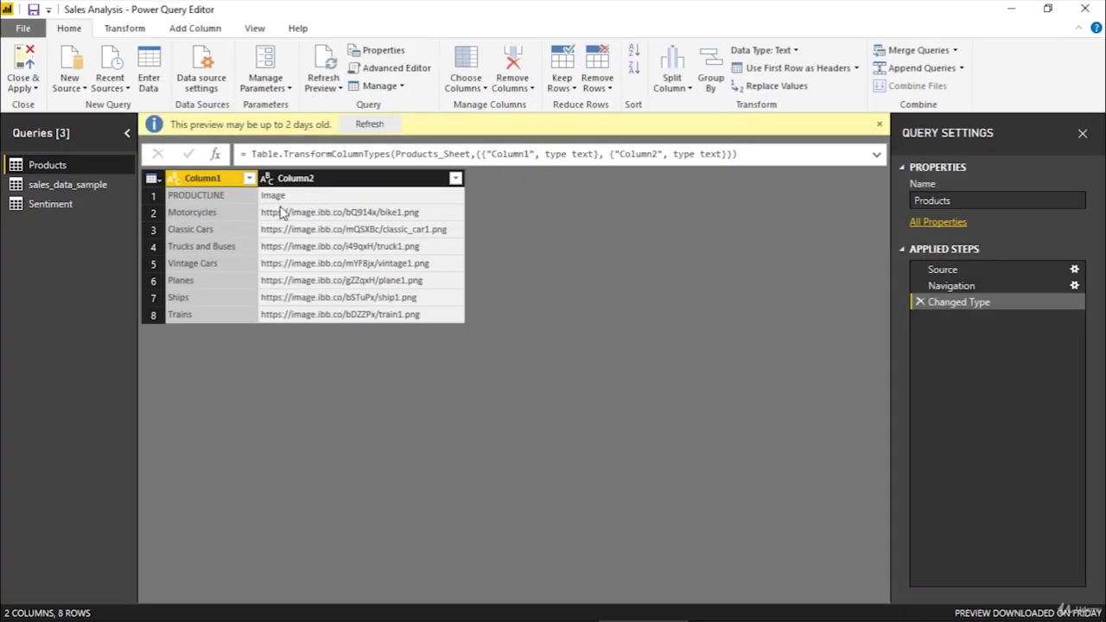
Browse the sales_data_sample query's columns such as ORDERNUMBER, then switch to the Products query
{"action": "left_click", "coordinate": [69, 184]}
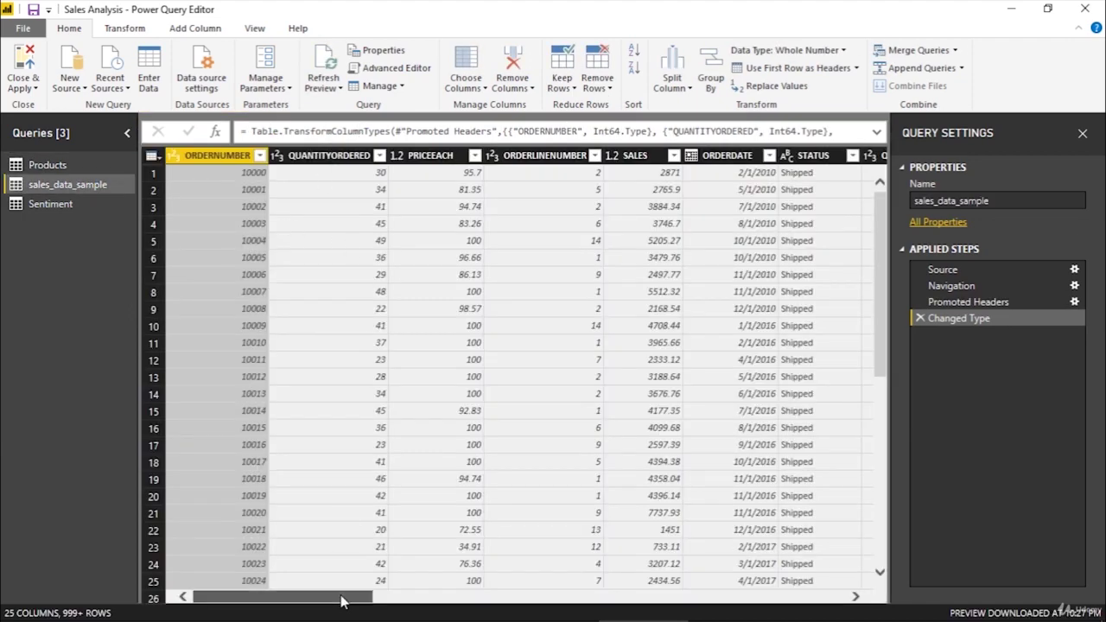
{"action": "left_click_drag", "start_coordinate": [341, 597], "coordinate": [301, 602]}
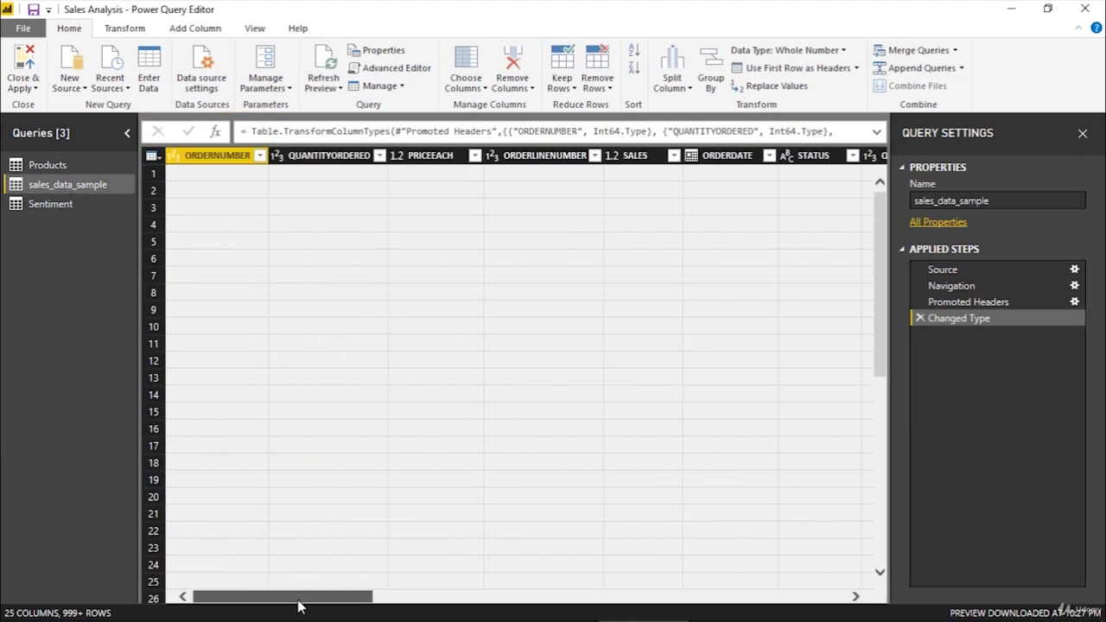
{"action": "left_click", "coordinate": [266, 415]}
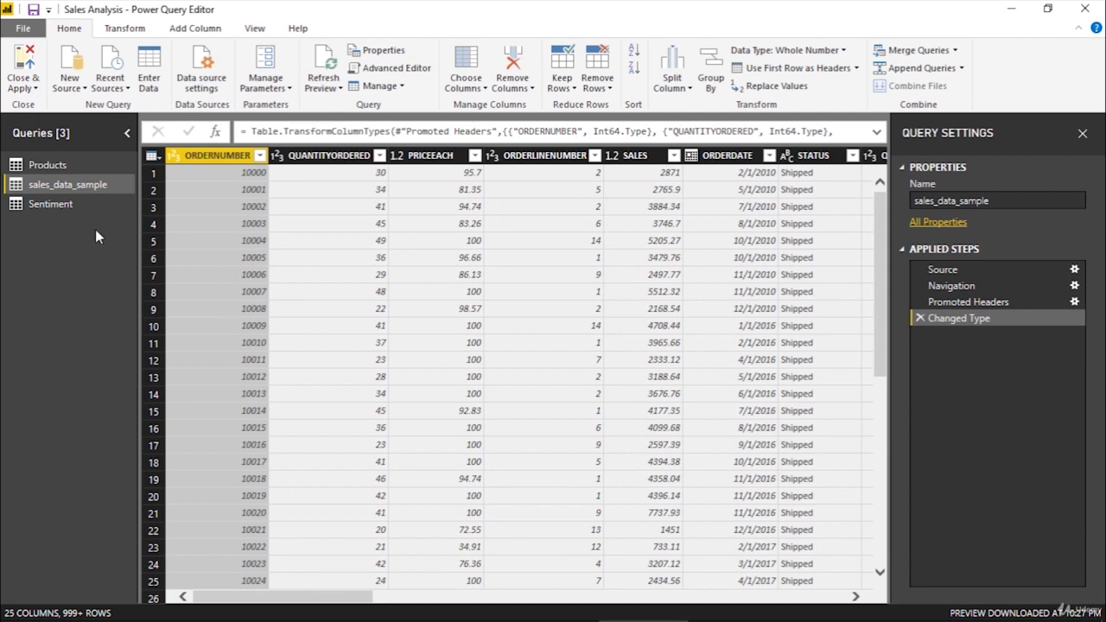
{"action": "left_click", "coordinate": [60, 165]}
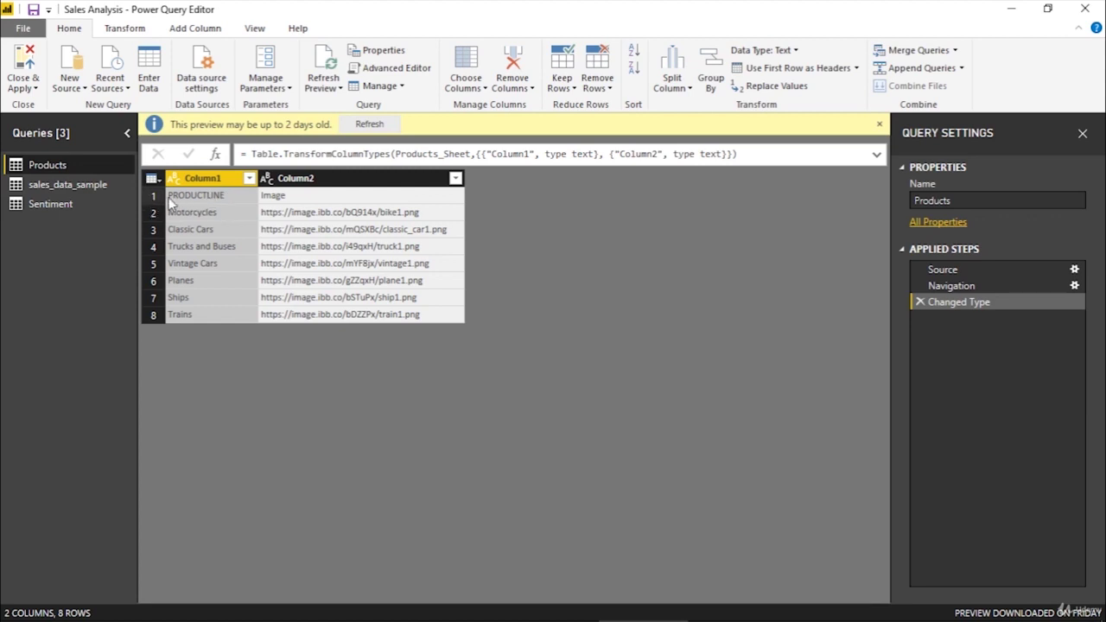
Refresh the outdated Products preview and promote its first row to column headers
{"action": "left_click", "coordinate": [369, 123]}
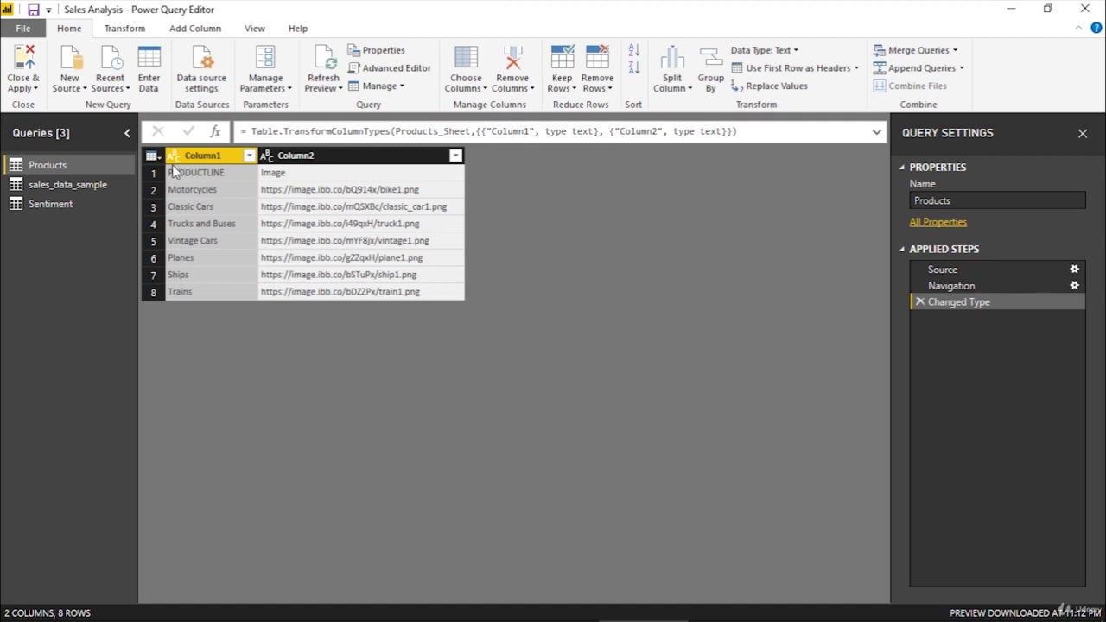
{"action": "left_click", "coordinate": [157, 157]}
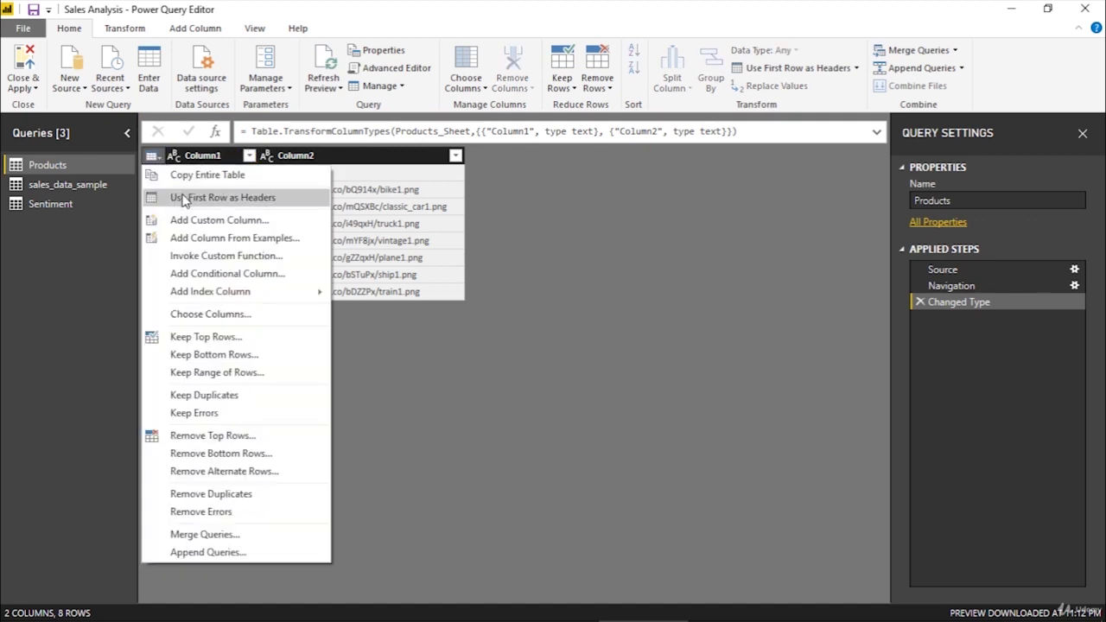
{"action": "left_click", "coordinate": [184, 199]}
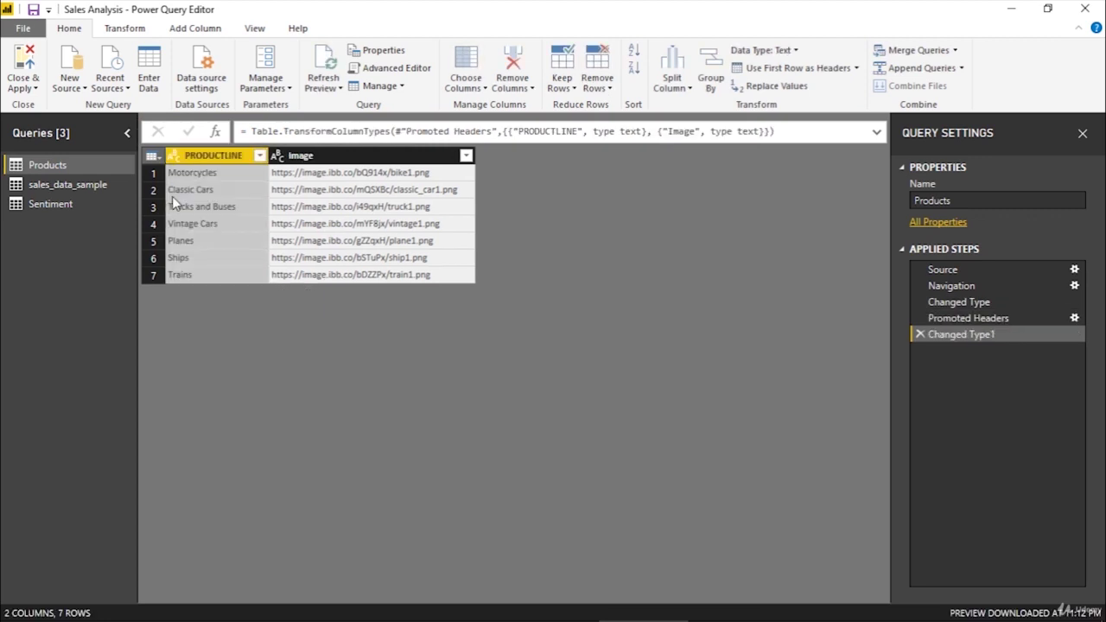
Promote the Sentiment query's first row to column headers as well
{"action": "left_click", "coordinate": [94, 210]}
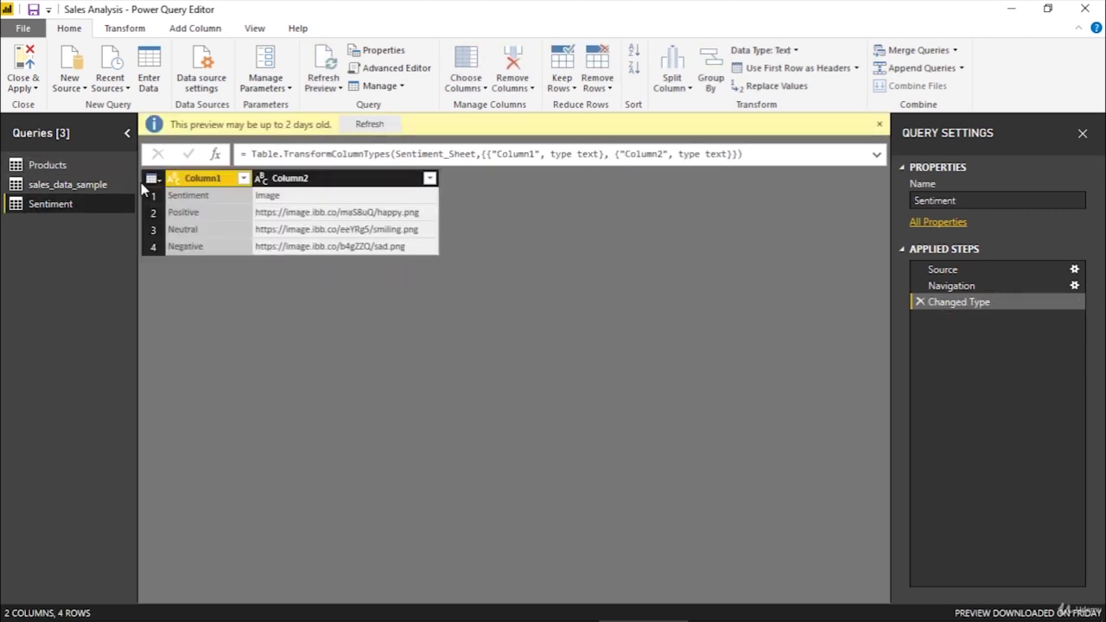
{"action": "left_click", "coordinate": [152, 178]}
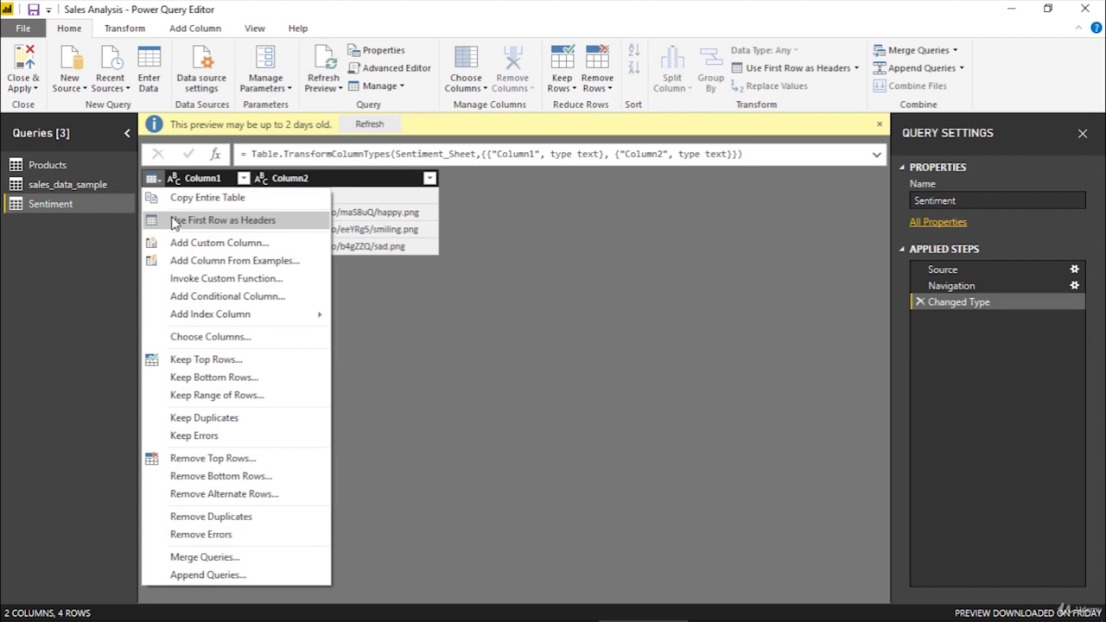
{"action": "left_click", "coordinate": [175, 220]}
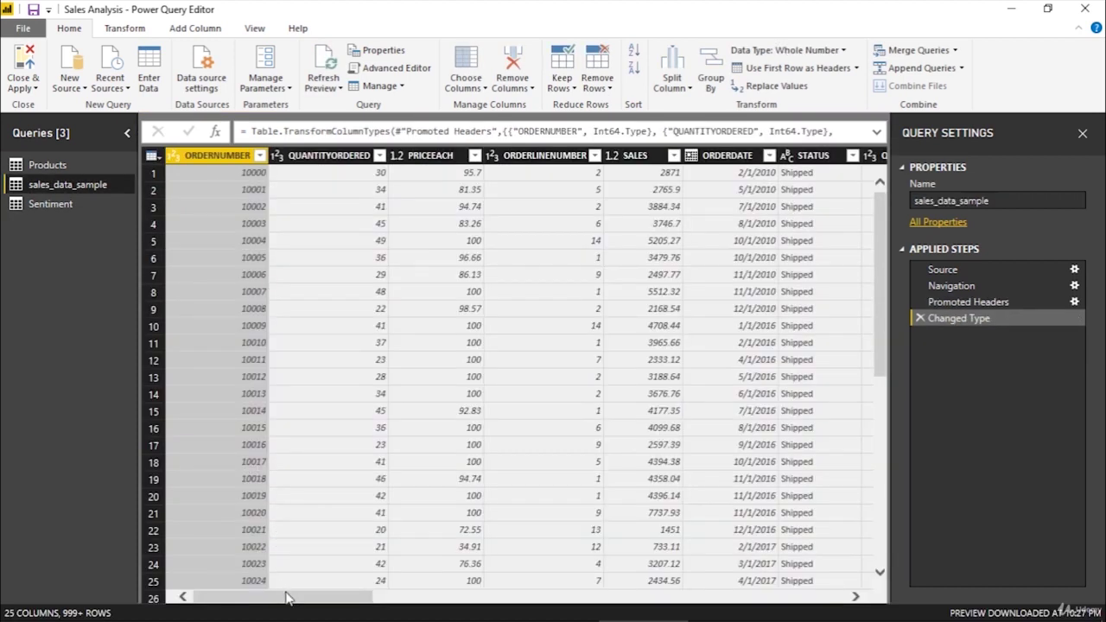
{"action": "left_click_drag", "start_coordinate": [288, 598], "coordinate": [386, 606]}
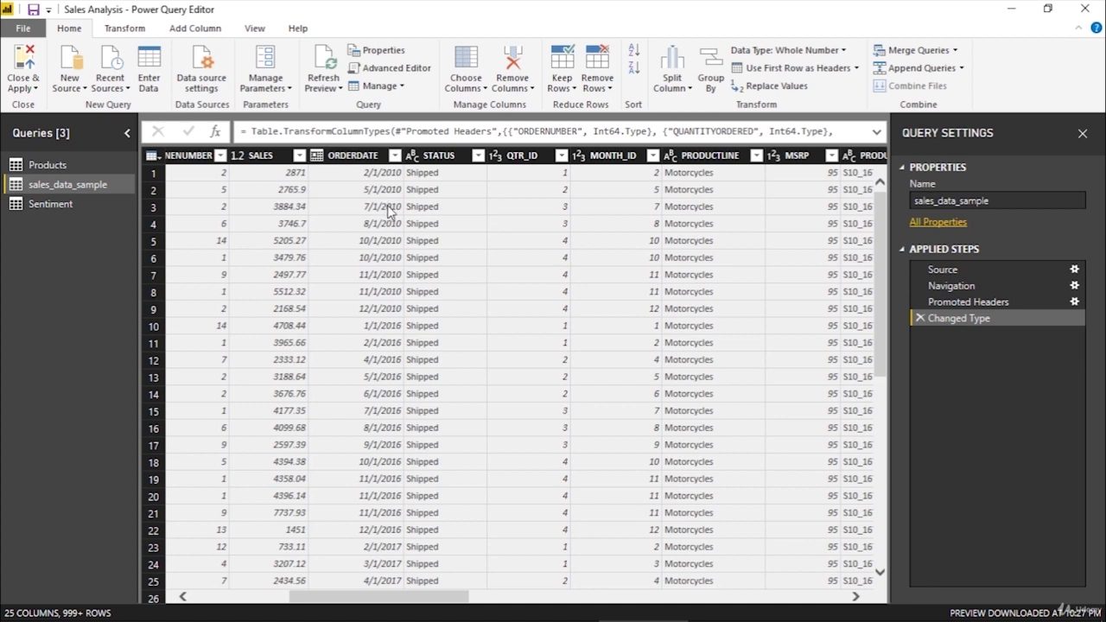
Look at the Date > Year options for ORDERDATE, then duplicate the column as 'ORDERDATE - Copy'
{"action": "left_click", "coordinate": [376, 164]}
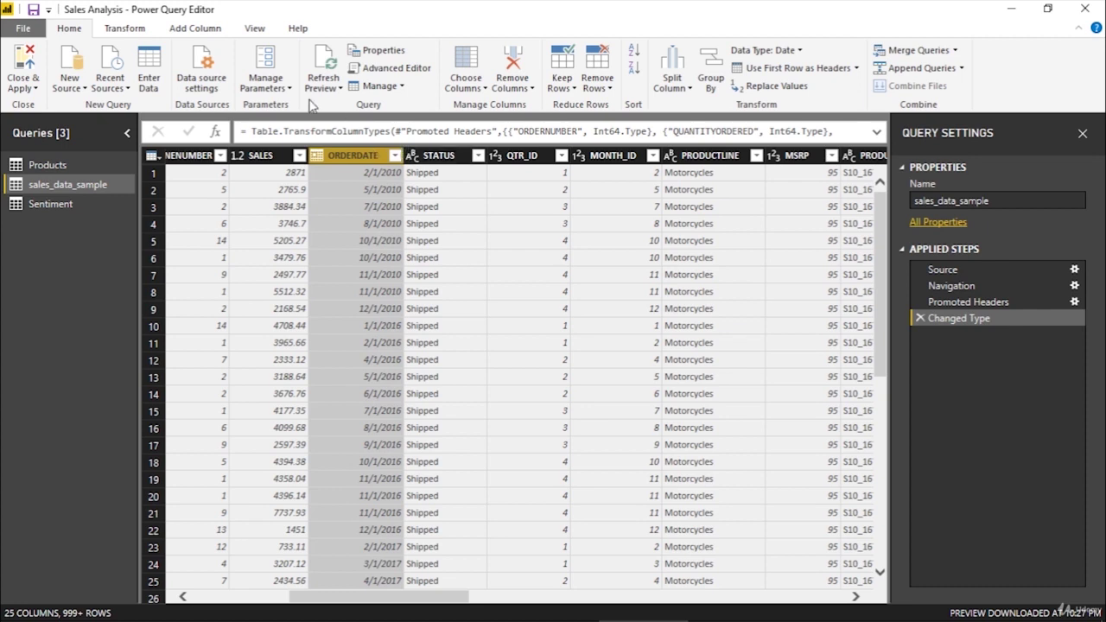
{"action": "left_click", "coordinate": [142, 33]}
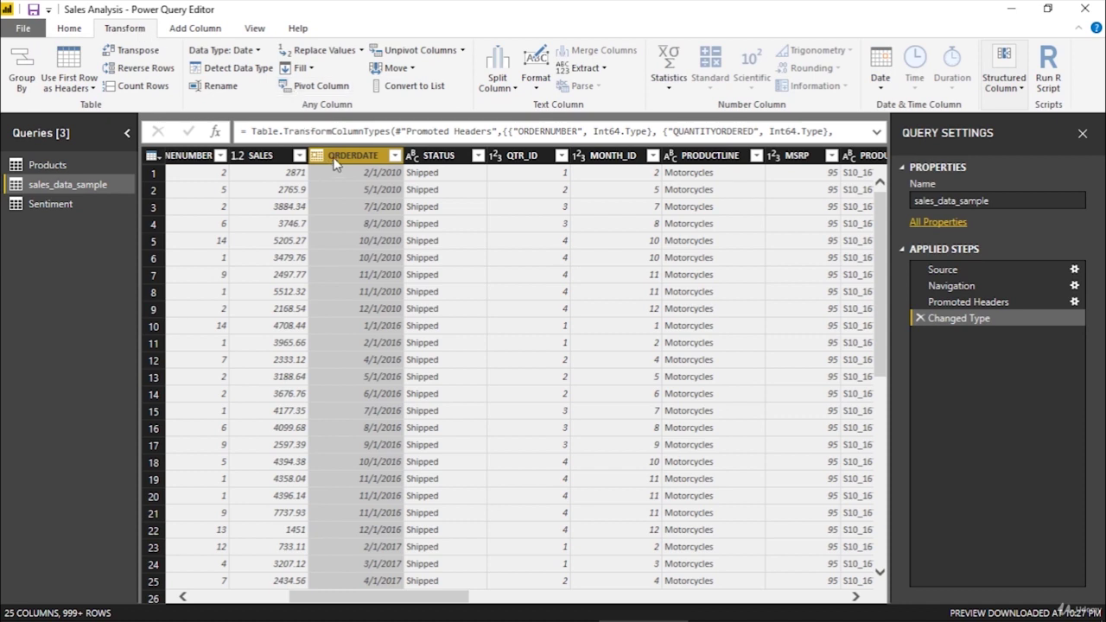
{"action": "left_click", "coordinate": [893, 87]}
{"action": "mouse_move", "coordinate": [901, 161]}
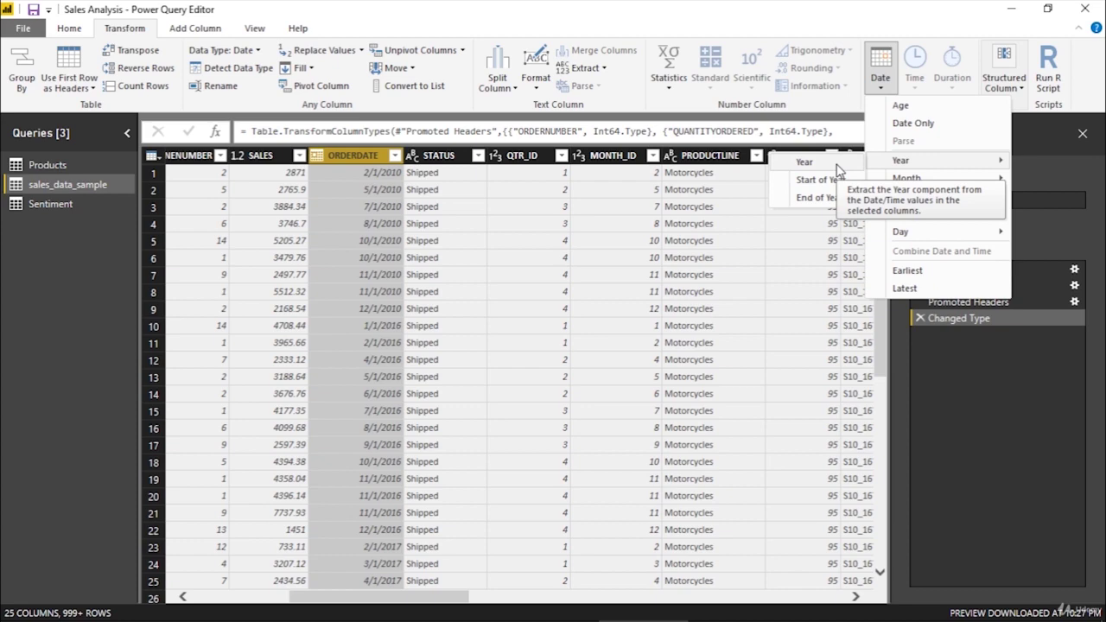
{"action": "right_click", "coordinate": [357, 156]}
{"action": "left_click", "coordinate": [400, 220]}
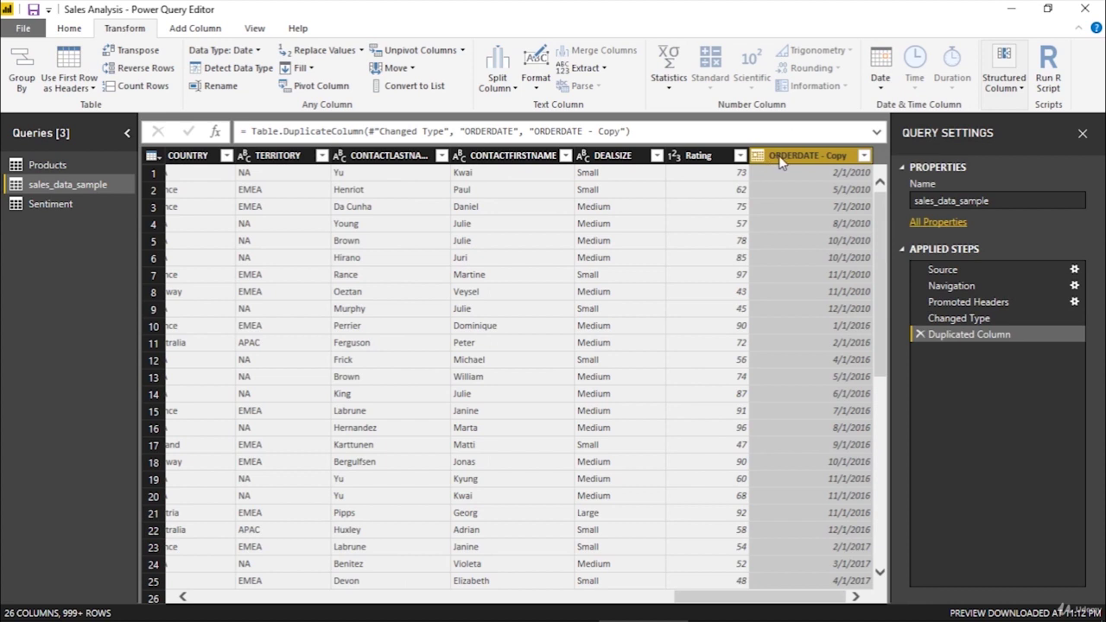
Rename 'ORDERDATE - Copy' to Year and extract only the year values, such as 2010 and 2016
{"action": "double_click", "coordinate": [779, 156]}
{"action": "type", "text": "Ye"}
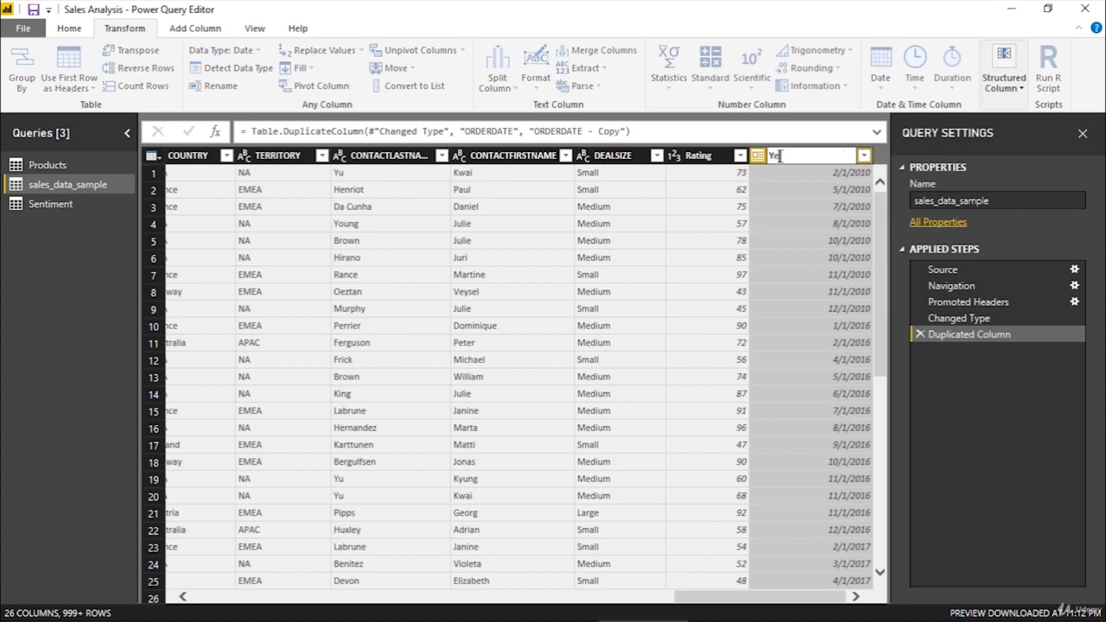
{"action": "type", "text": "ar"}
{"action": "key", "text": "Return"}
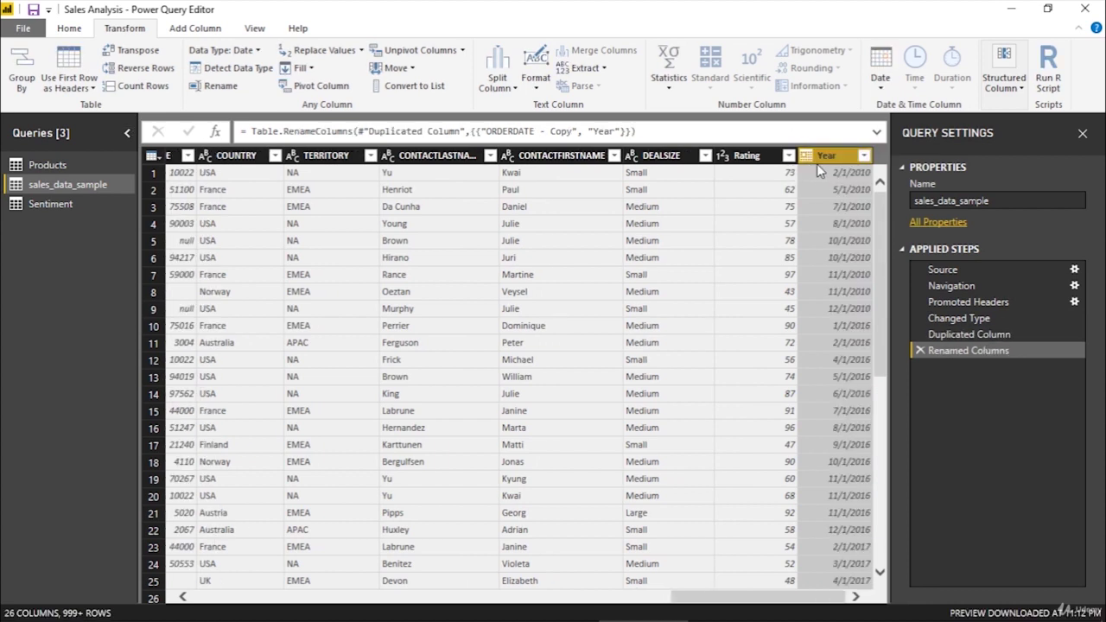
{"action": "left_click", "coordinate": [880, 78]}
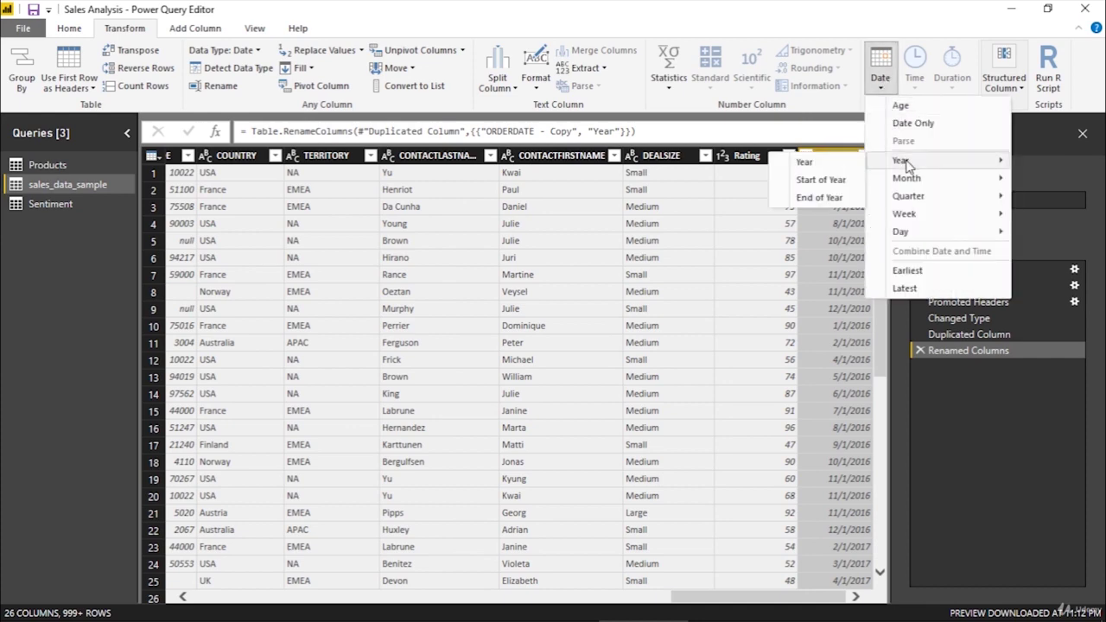
{"action": "left_click", "coordinate": [835, 164]}
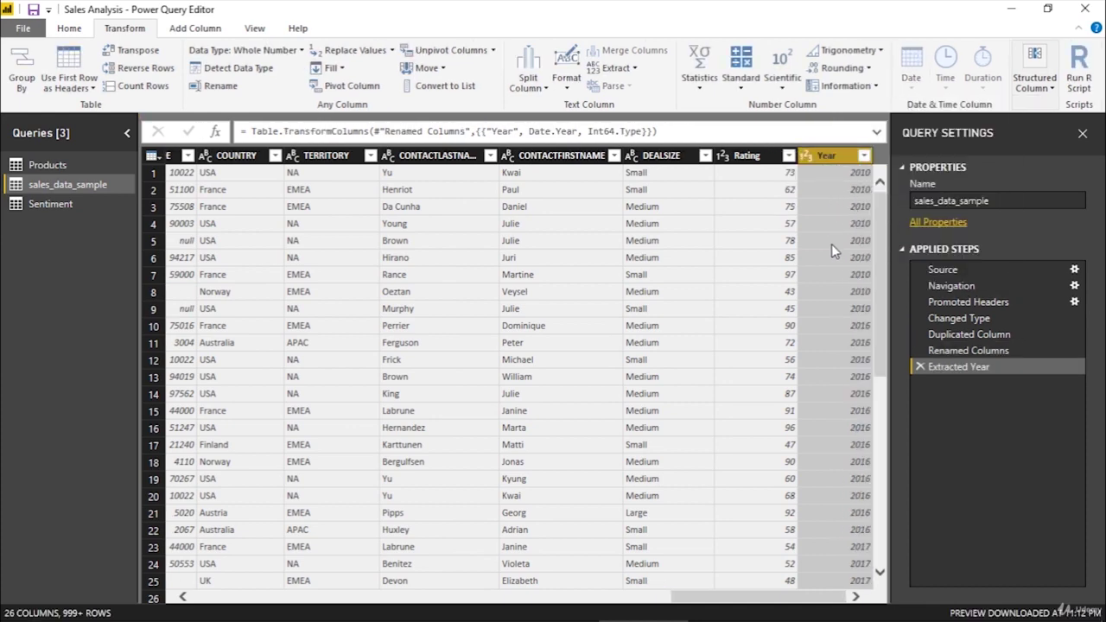
{"action": "scroll", "coordinate": [783, 412], "scroll_direction": "down", "scroll_amount": 8}
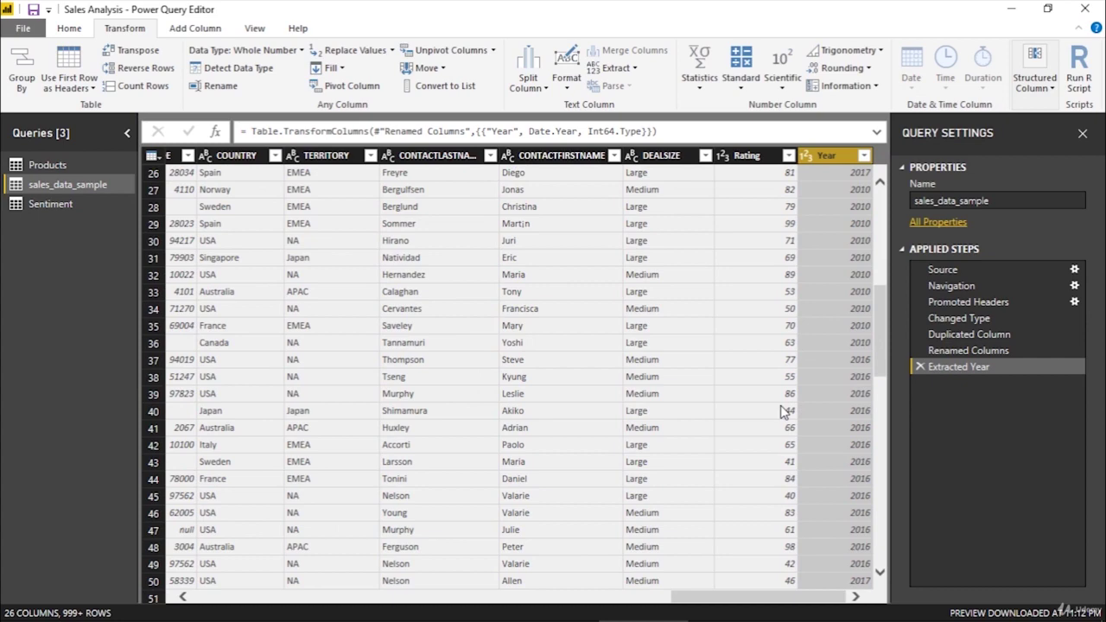
{"action": "scroll", "coordinate": [784, 412], "scroll_direction": "up", "scroll_amount": 8}
{"action": "left_click", "coordinate": [78, 31]}
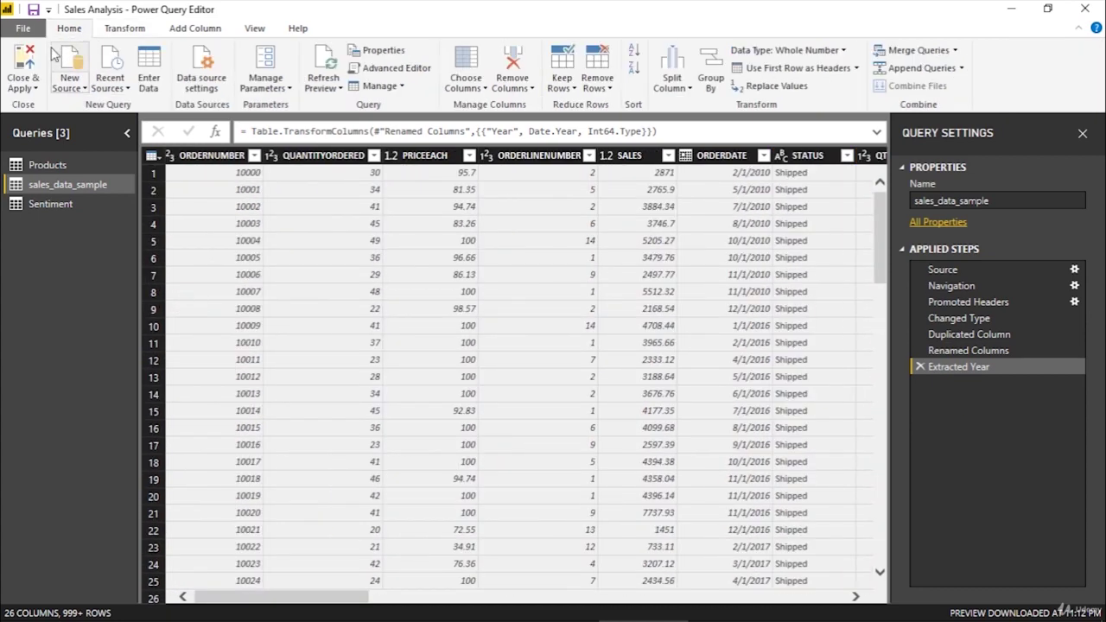
Close & Apply the query edits, then expand the updated sales_data_sample fields and widen the canvas slightly
{"action": "left_click", "coordinate": [33, 57]}
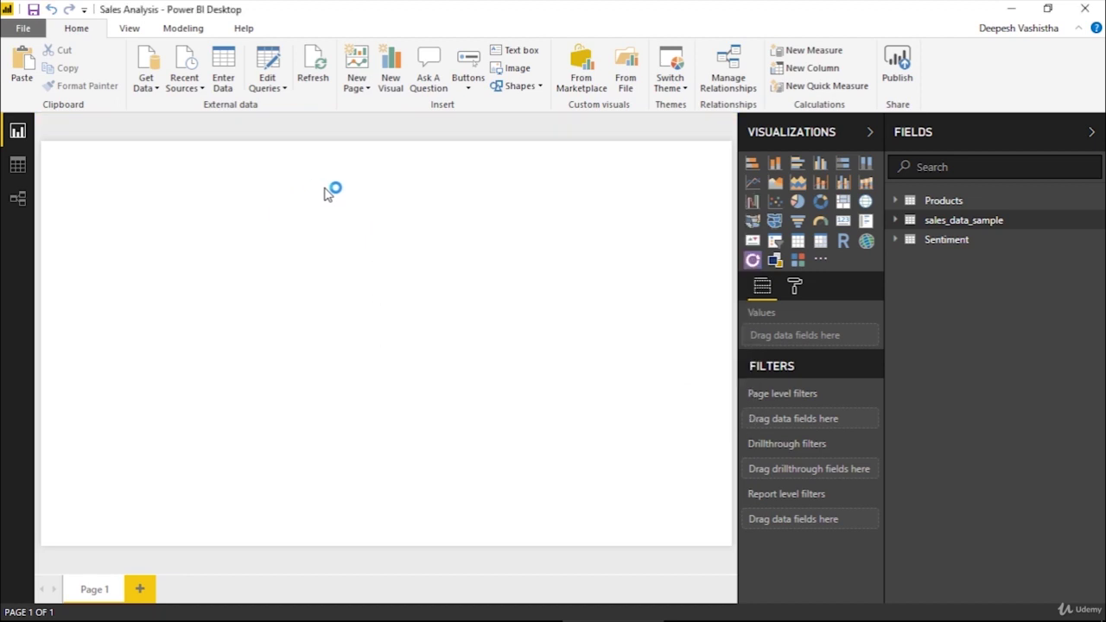
{"action": "left_click", "coordinate": [893, 220]}
{"action": "left_click_drag", "start_coordinate": [885, 223], "coordinate": [907, 223]}
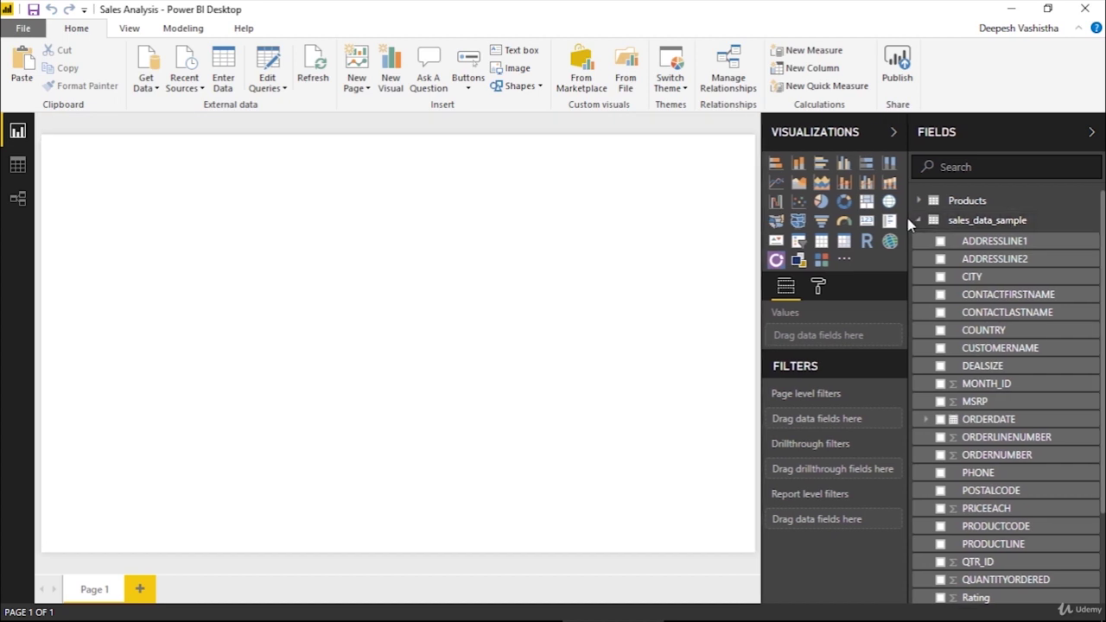
Insert an enlarged 100% stacked bar chart with SALES per PRODUCTLINE, split by DEALSIZE
{"action": "left_click", "coordinate": [868, 171]}
{"action": "left_click_drag", "start_coordinate": [197, 316], "coordinate": [463, 430]}
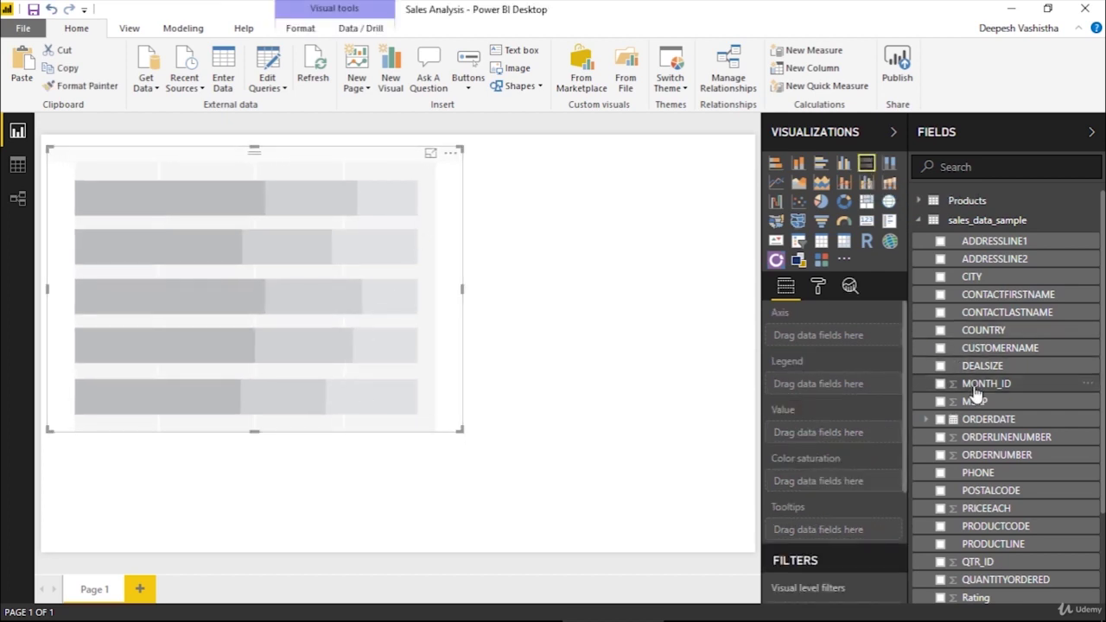
{"action": "scroll", "coordinate": [974, 410], "scroll_direction": "down", "scroll_amount": 3}
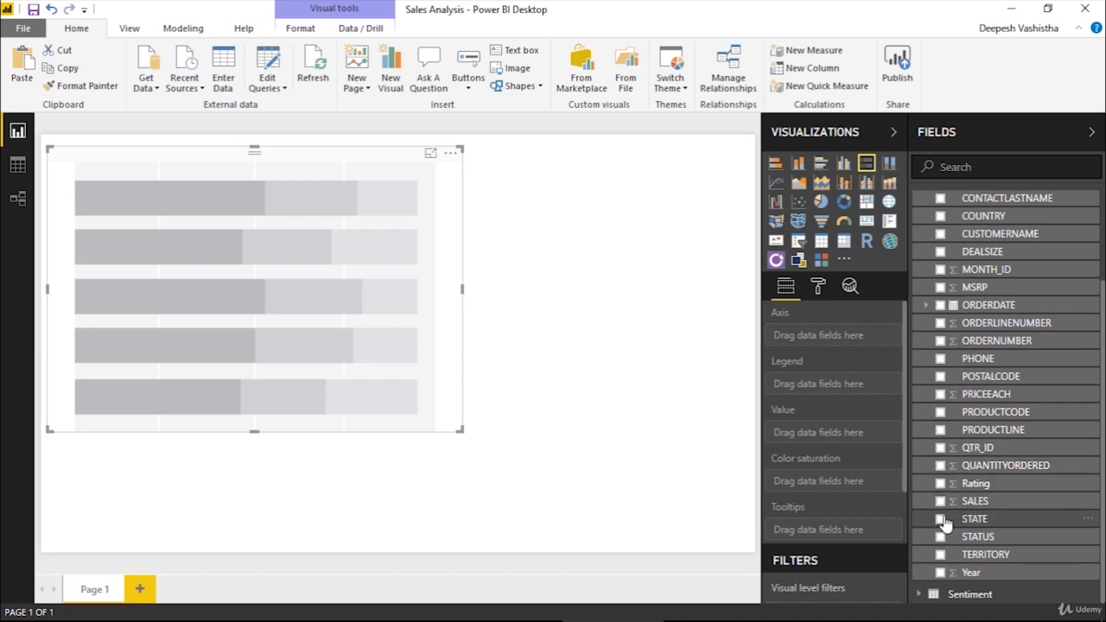
{"action": "left_click", "coordinate": [939, 503]}
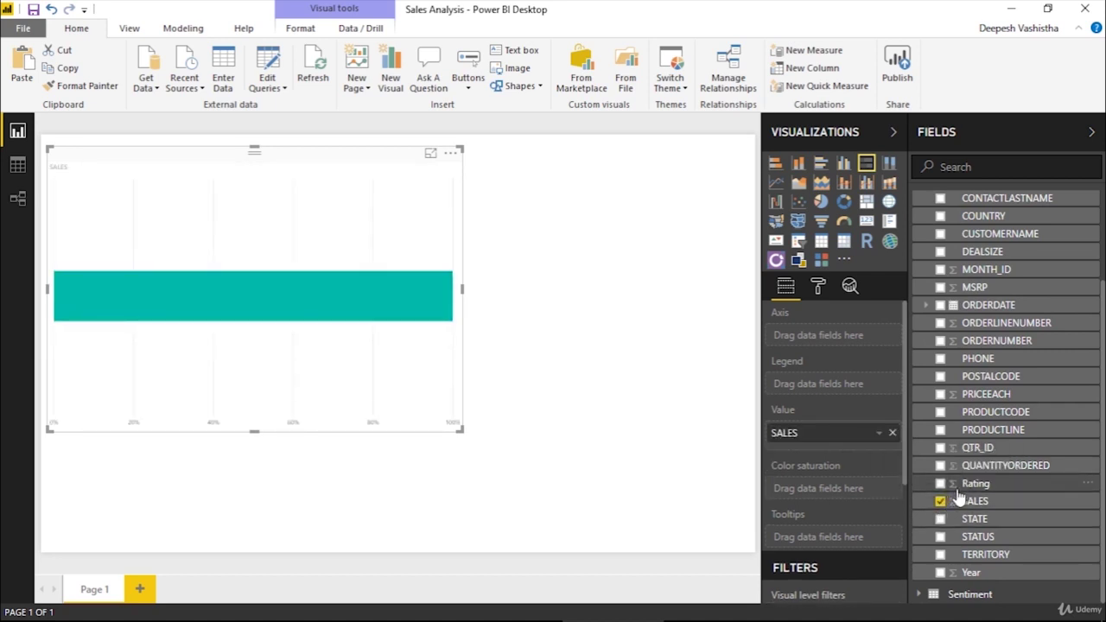
{"action": "left_click", "coordinate": [940, 429]}
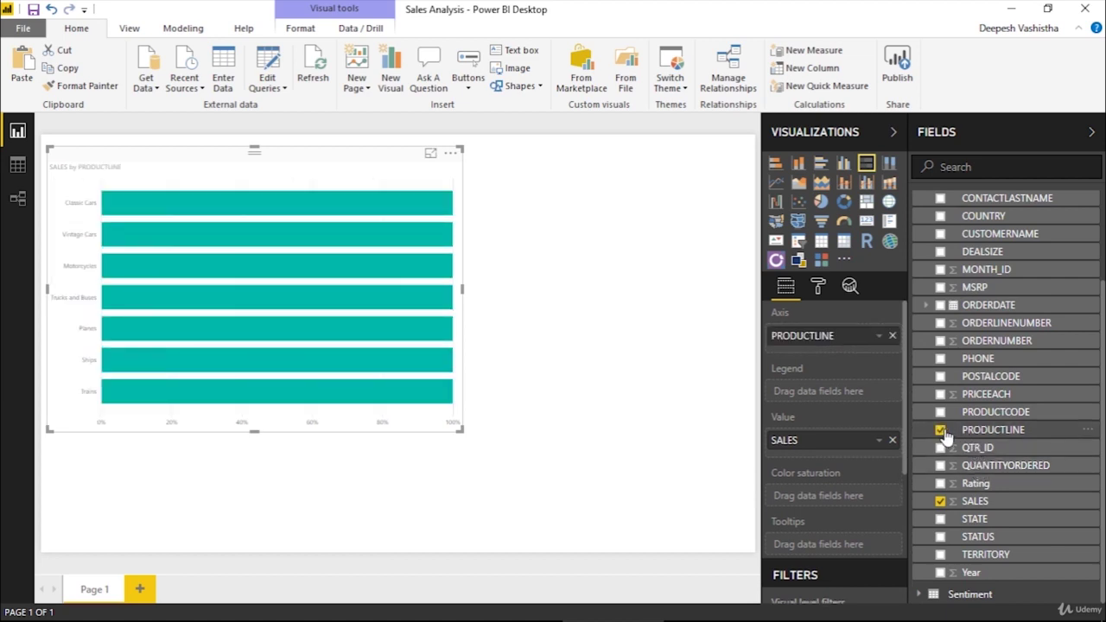
{"action": "scroll", "coordinate": [972, 462], "scroll_direction": "up", "scroll_amount": 3}
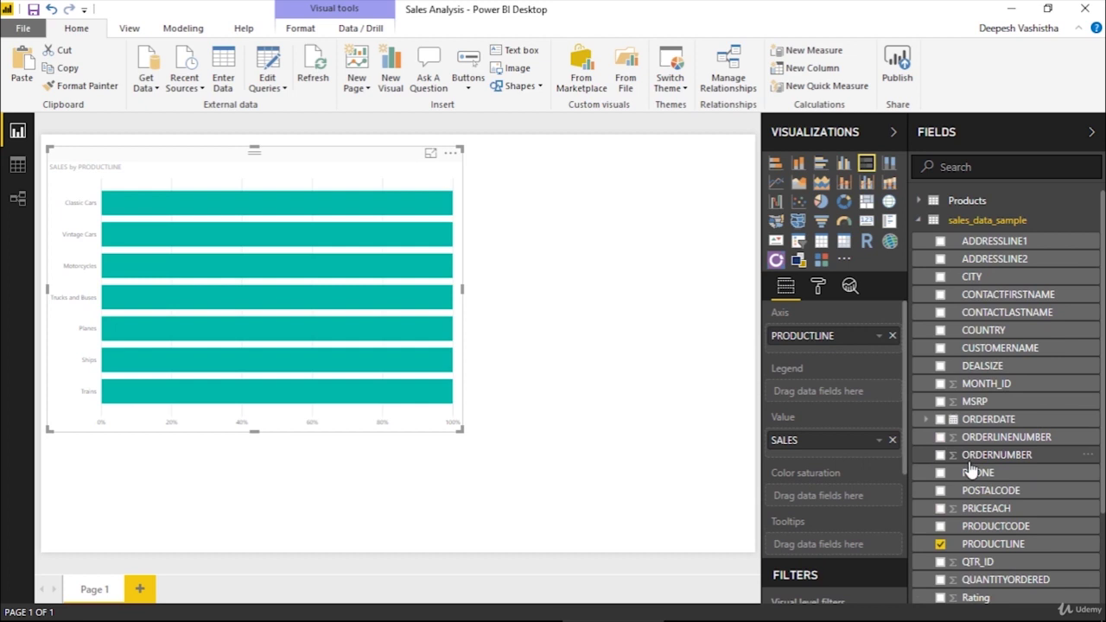
{"action": "left_click", "coordinate": [941, 366]}
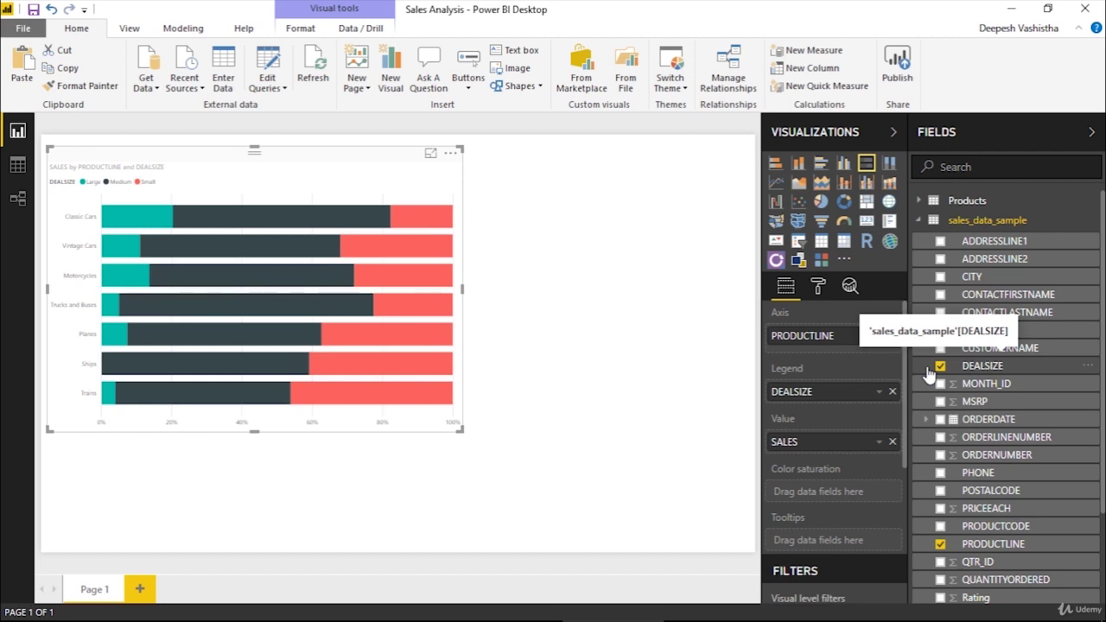
{"action": "left_click", "coordinate": [652, 385]}
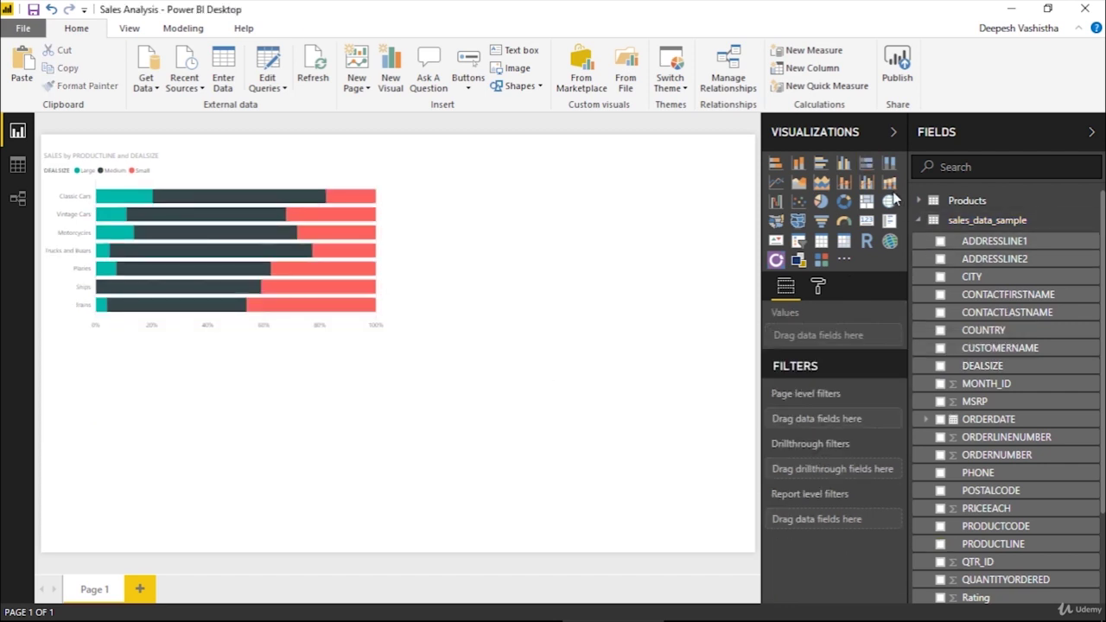
Insert a line and clustered column chart with SALES columns, a QUANTITYORDERED line, and a Year axis, placed top right
{"action": "left_click", "coordinate": [867, 184]}
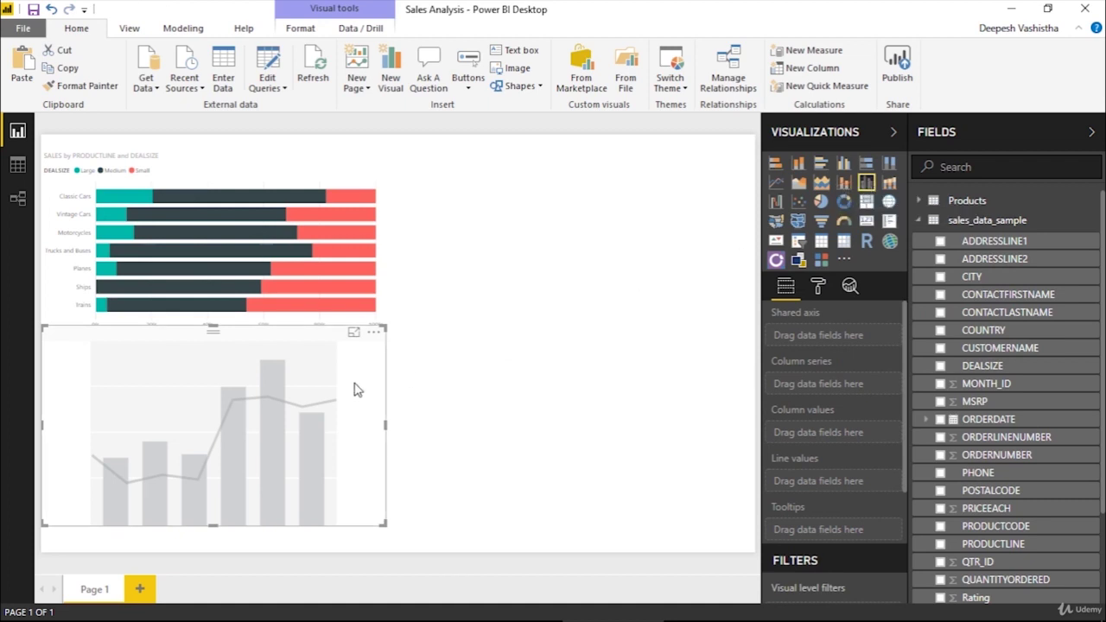
{"action": "left_click_drag", "start_coordinate": [357, 388], "coordinate": [356, 414]}
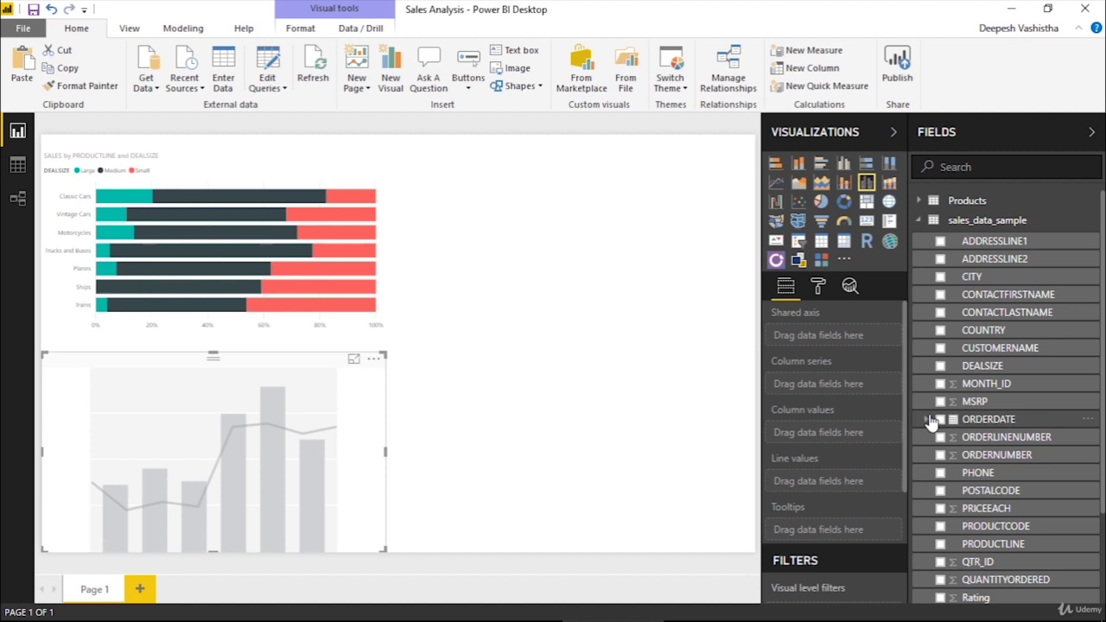
{"action": "scroll", "coordinate": [933, 508], "scroll_direction": "down", "scroll_amount": 3}
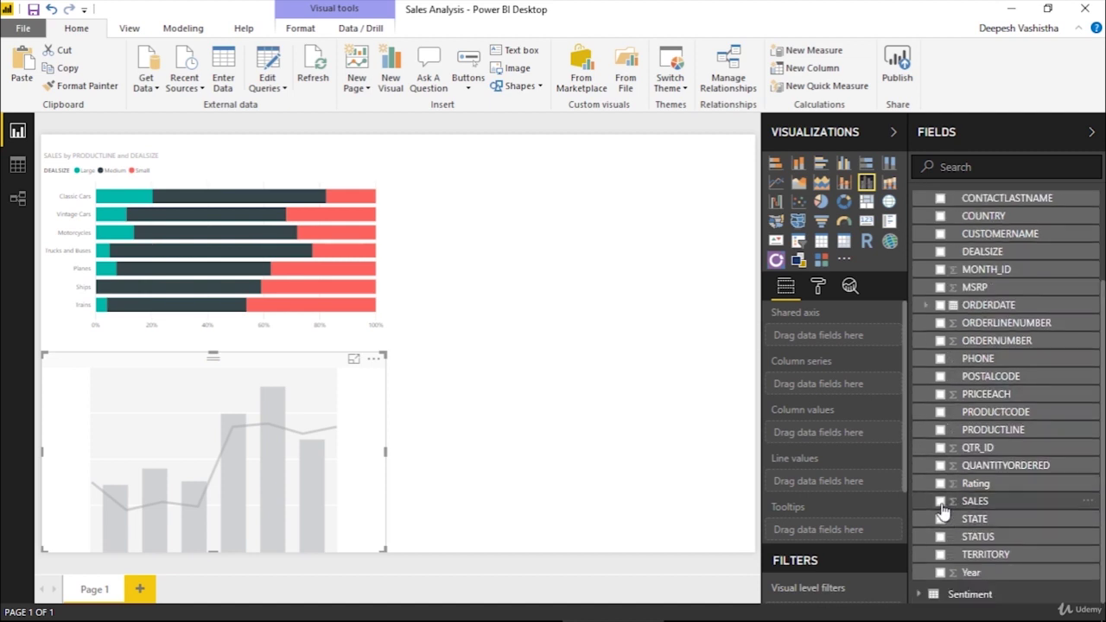
{"action": "left_click", "coordinate": [941, 504]}
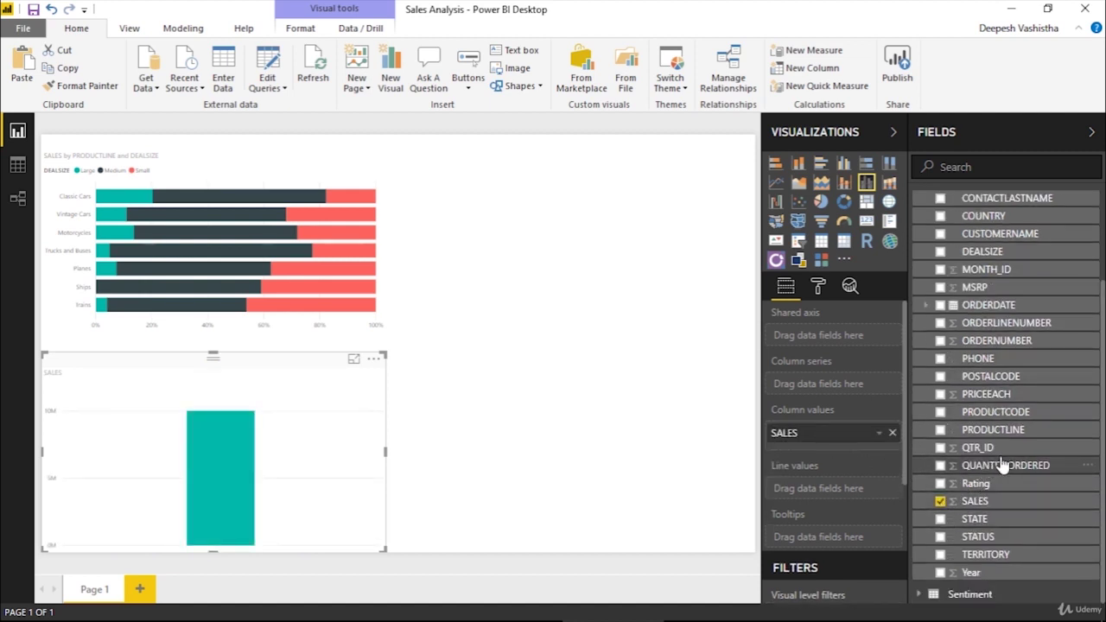
{"action": "mouse_move", "coordinate": [980, 465]}
{"action": "left_mouse_down"}
{"action": "mouse_move", "coordinate": [814, 483]}
{"action": "mouse_move", "coordinate": [850, 488]}
{"action": "left_mouse_up"}
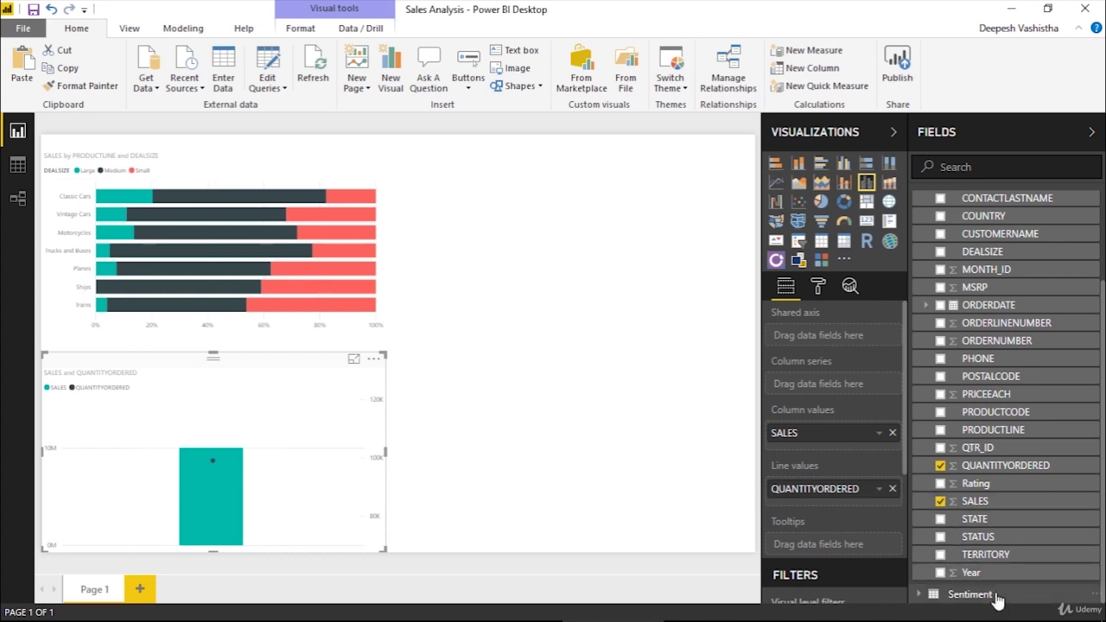
{"action": "left_click_drag", "start_coordinate": [983, 574], "coordinate": [841, 344]}
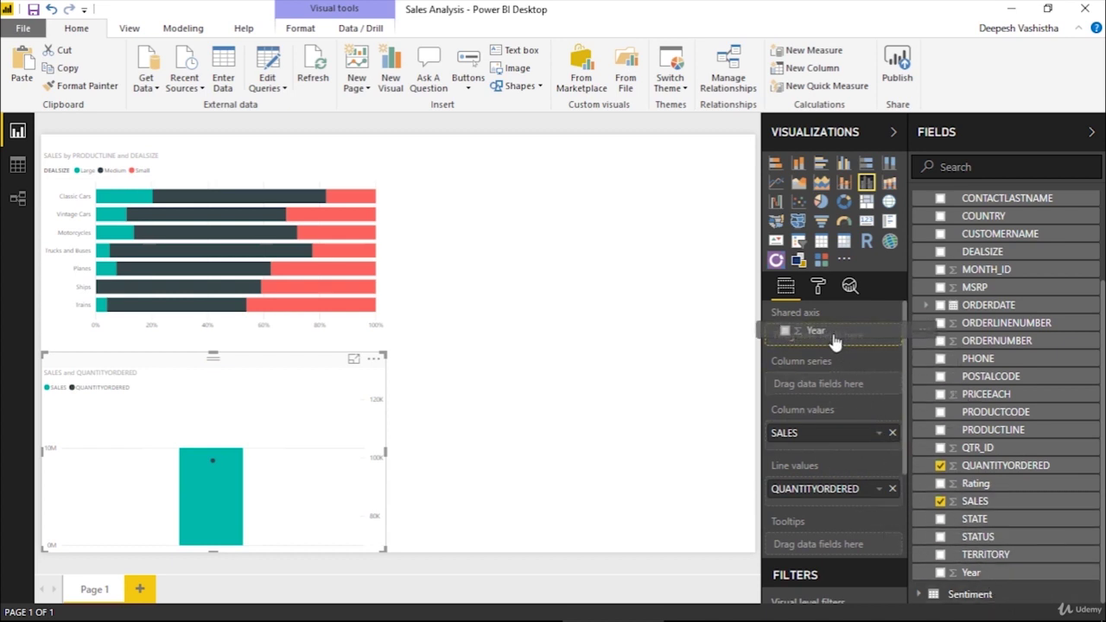
{"action": "left_click_drag", "start_coordinate": [835, 341], "coordinate": [828, 338]}
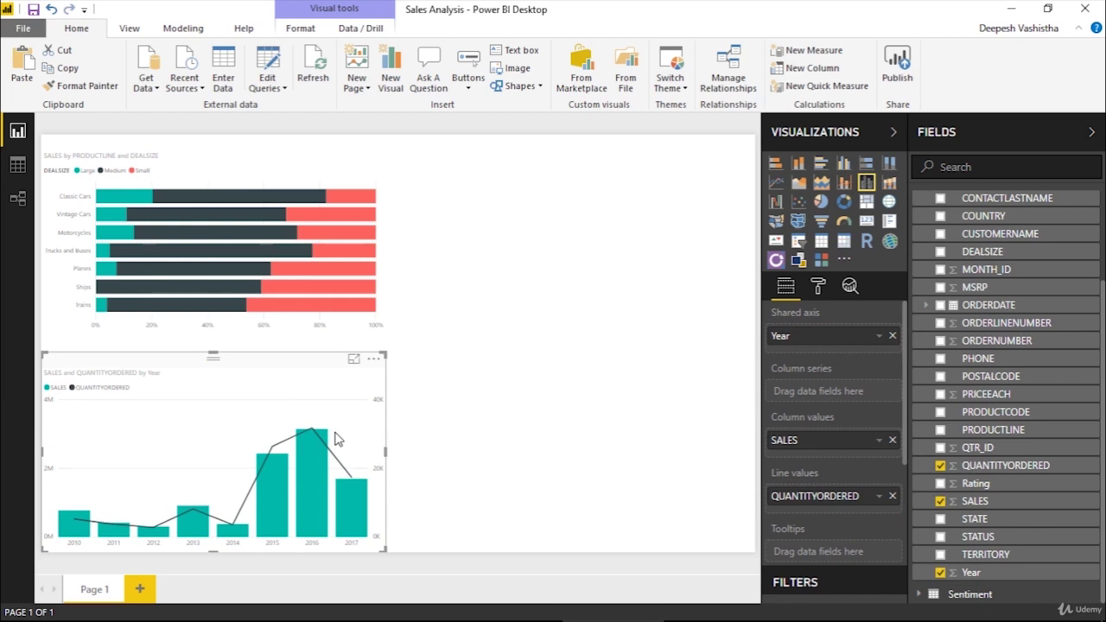
{"action": "left_click_drag", "start_coordinate": [339, 433], "coordinate": [695, 221]}
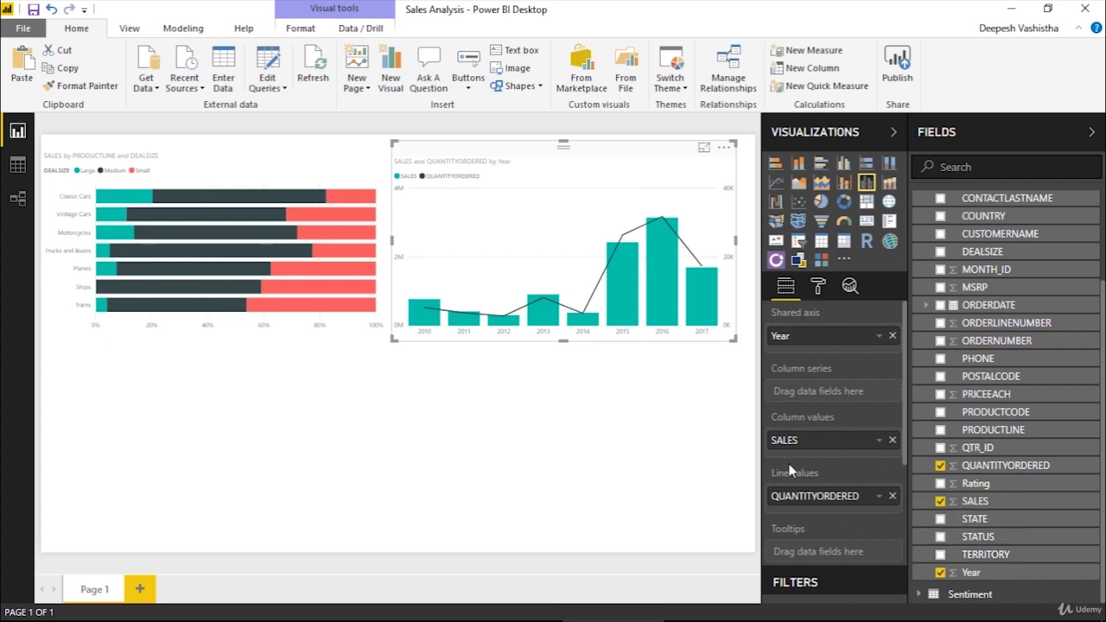
Deselect the combo chart, insert a Scatter chart, and enlarge it slightly
{"action": "left_click", "coordinate": [475, 444]}
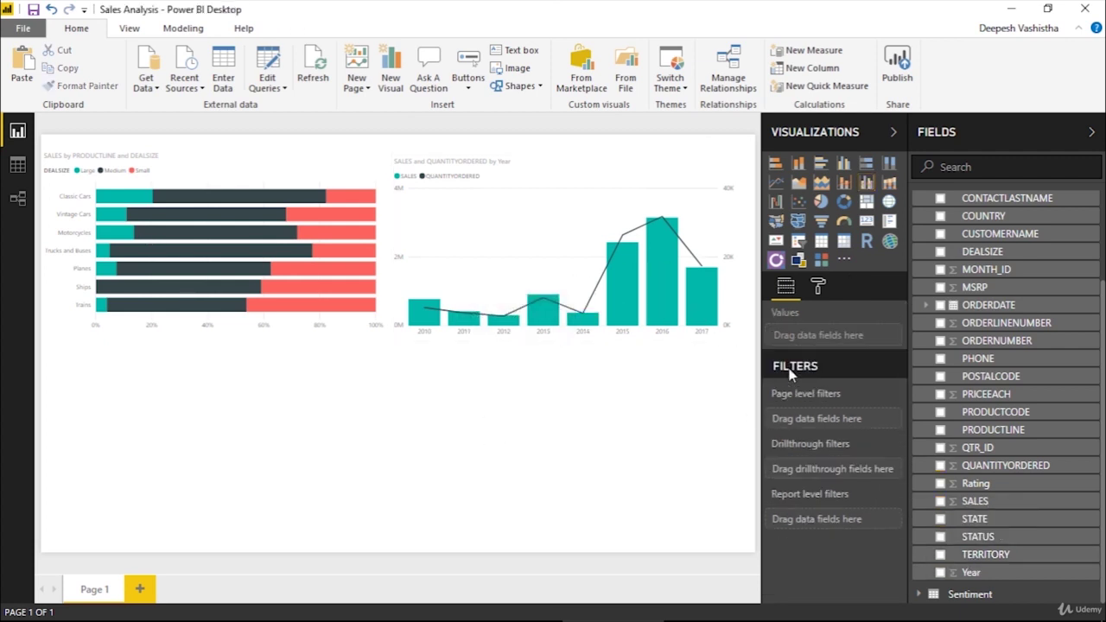
{"action": "left_click", "coordinate": [796, 204]}
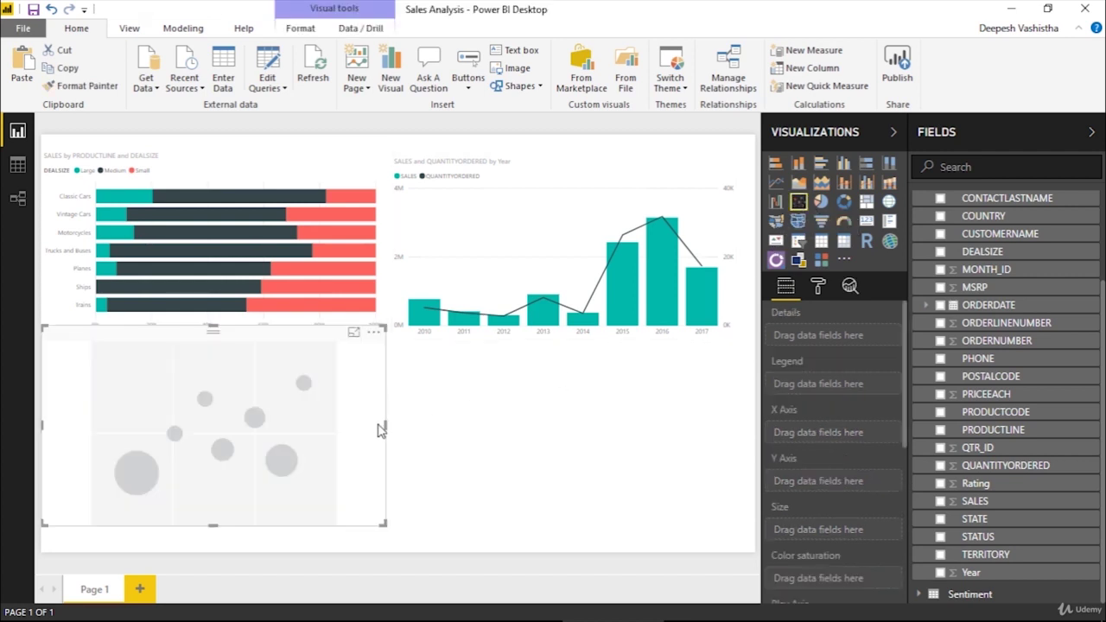
{"action": "left_click_drag", "start_coordinate": [379, 522], "coordinate": [390, 550]}
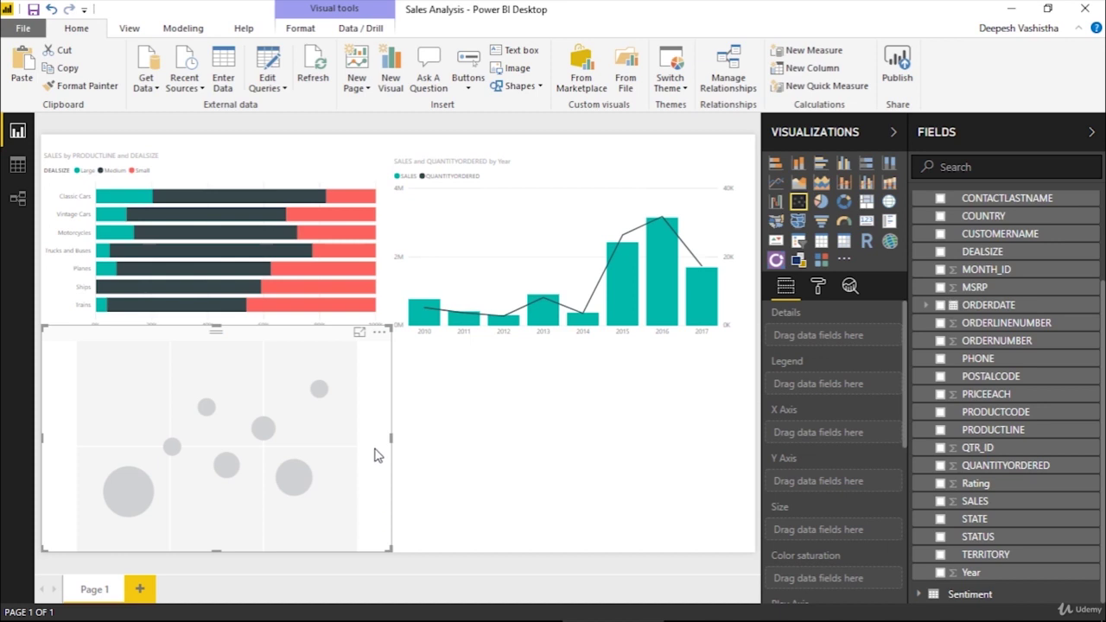
Plot SALES against QUANTITYORDERED per PRODUCTCODE, coloured by STATUS, with Year as the Play Axis
{"action": "left_click_drag", "start_coordinate": [390, 328], "coordinate": [391, 337]}
{"action": "left_click", "coordinate": [367, 344]}
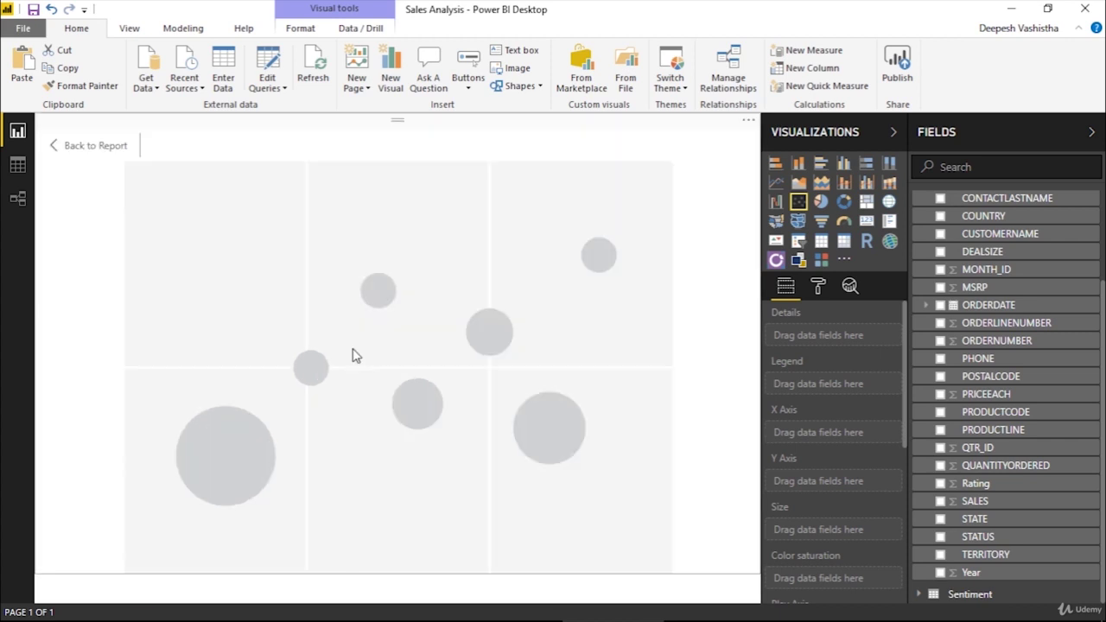
{"action": "left_click", "coordinate": [940, 501]}
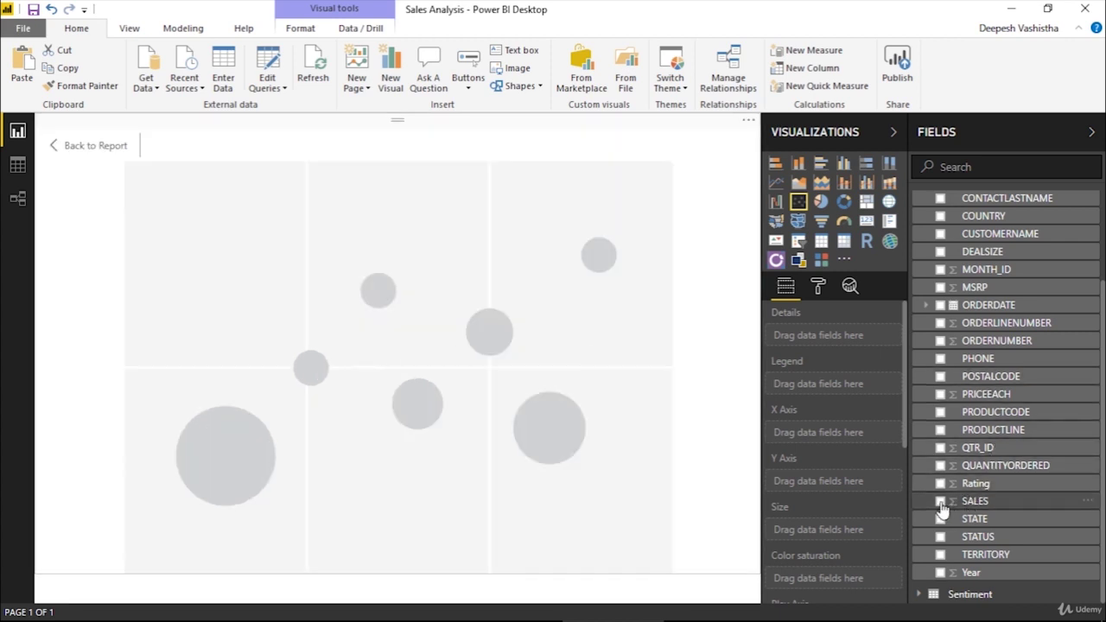
{"action": "left_click", "coordinate": [940, 465]}
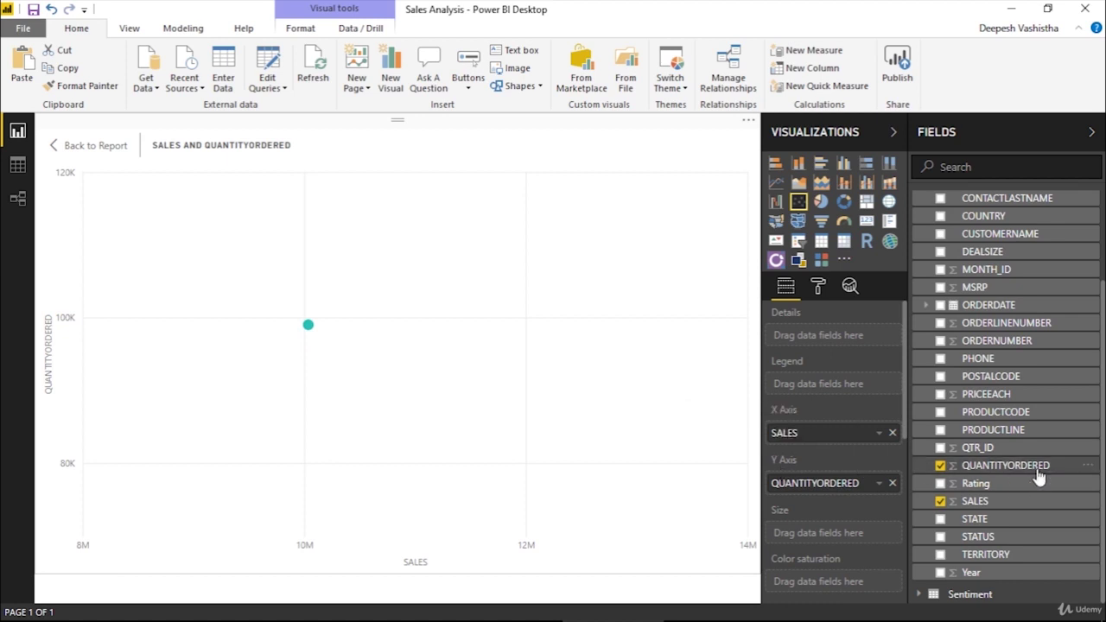
{"action": "left_click", "coordinate": [940, 412]}
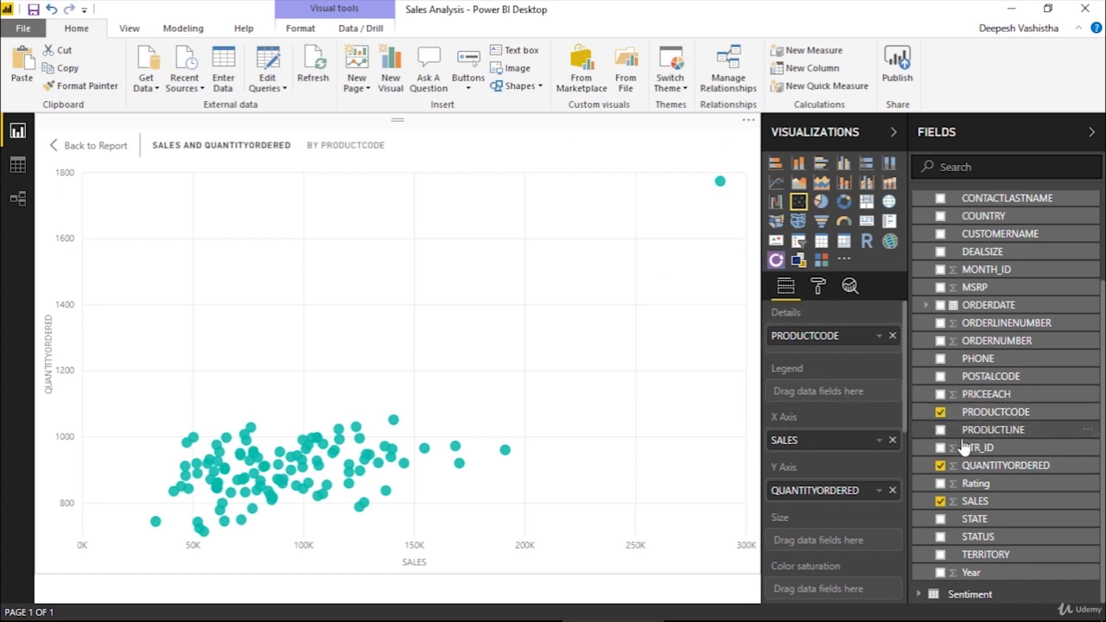
{"action": "left_click", "coordinate": [940, 537]}
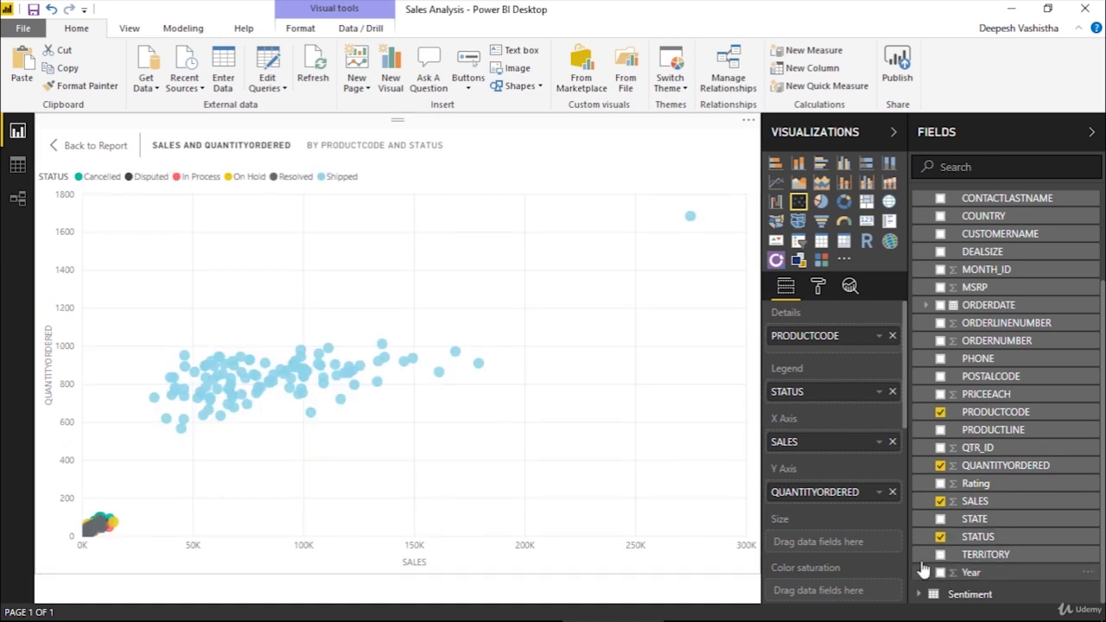
{"action": "scroll", "coordinate": [815, 539], "scroll_direction": "down", "scroll_amount": 3}
{"action": "left_click_drag", "start_coordinate": [923, 572], "coordinate": [820, 474]}
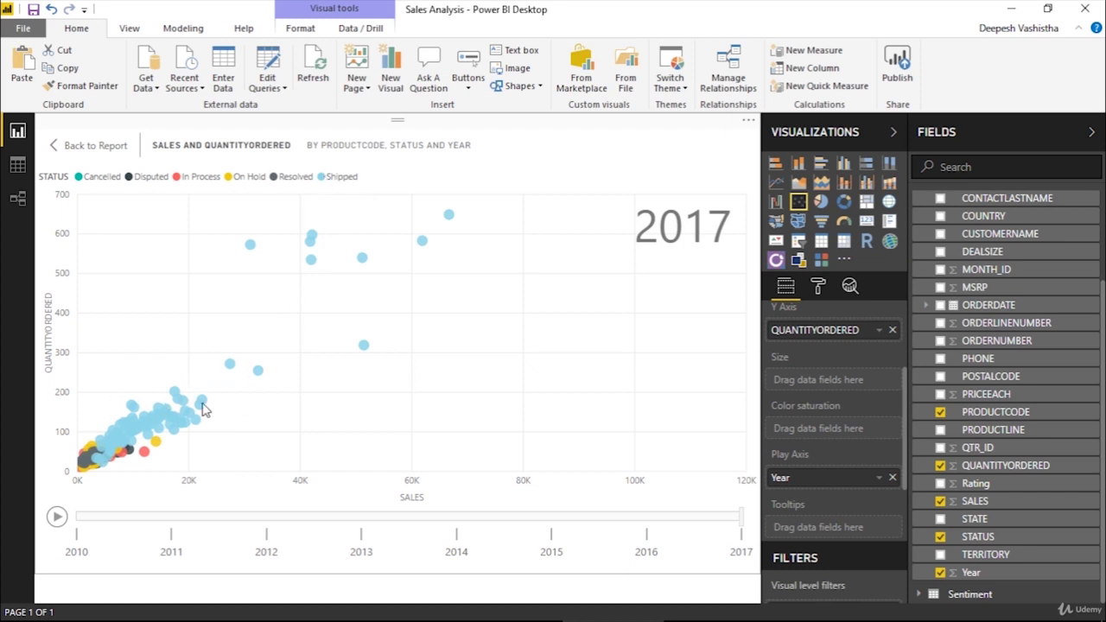
Play the year animation from 2010 and scrub the timeline through to 2017
{"action": "left_click", "coordinate": [57, 516]}
{"action": "left_click_drag", "start_coordinate": [168, 523], "coordinate": [650, 525]}
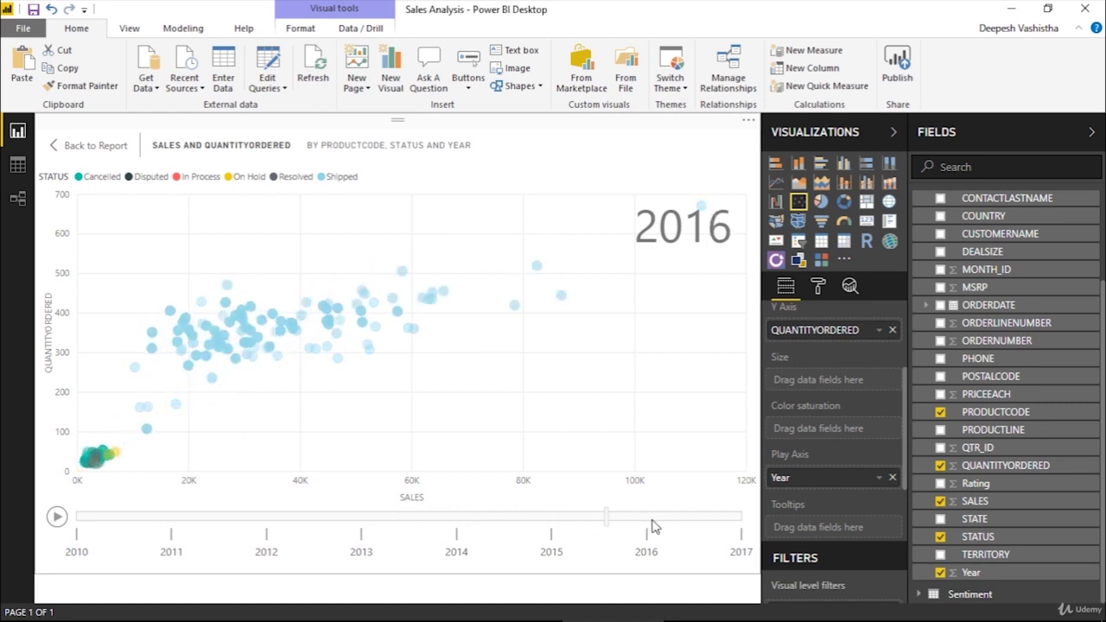
{"action": "left_click", "coordinate": [739, 523]}
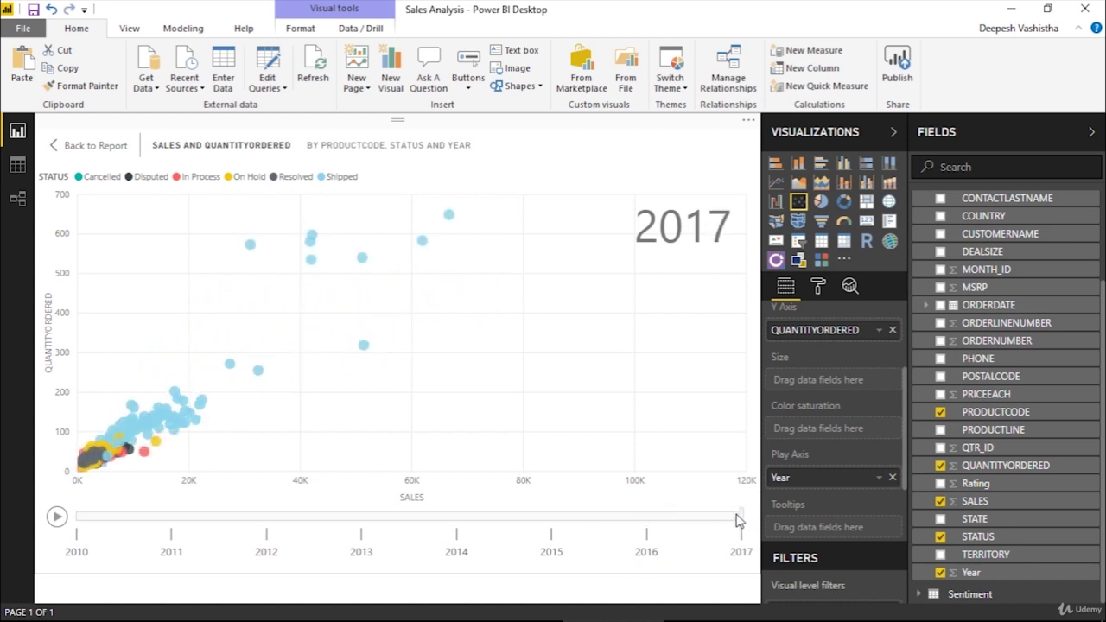
Return from the scatter chart to the full report page, deselect it, and open the custom-visual options
{"action": "left_click", "coordinate": [94, 146]}
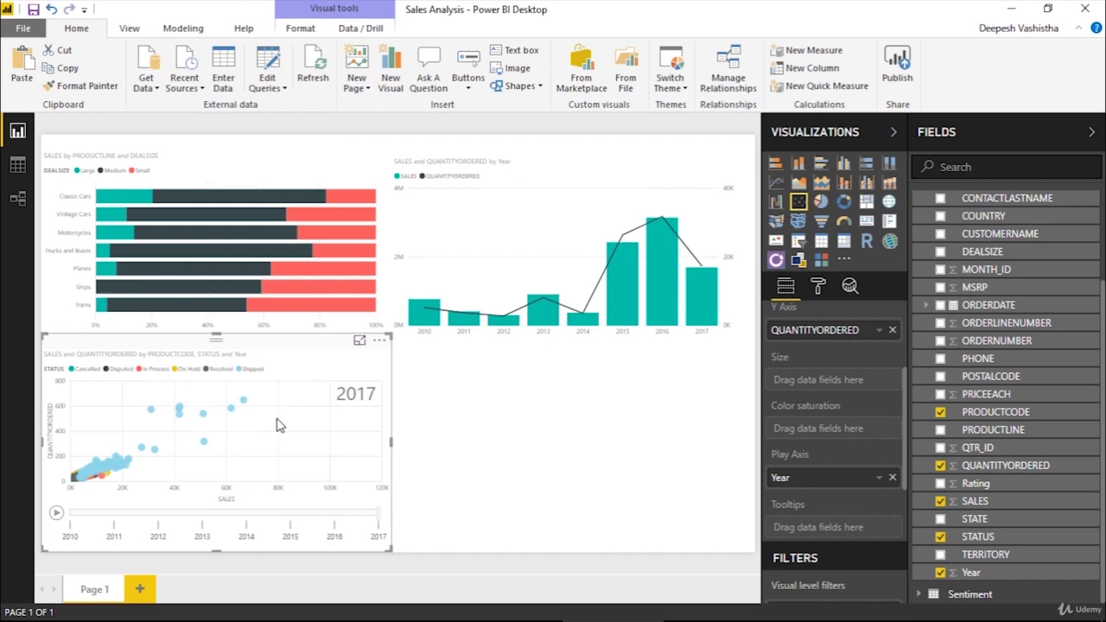
{"action": "left_click", "coordinate": [447, 455]}
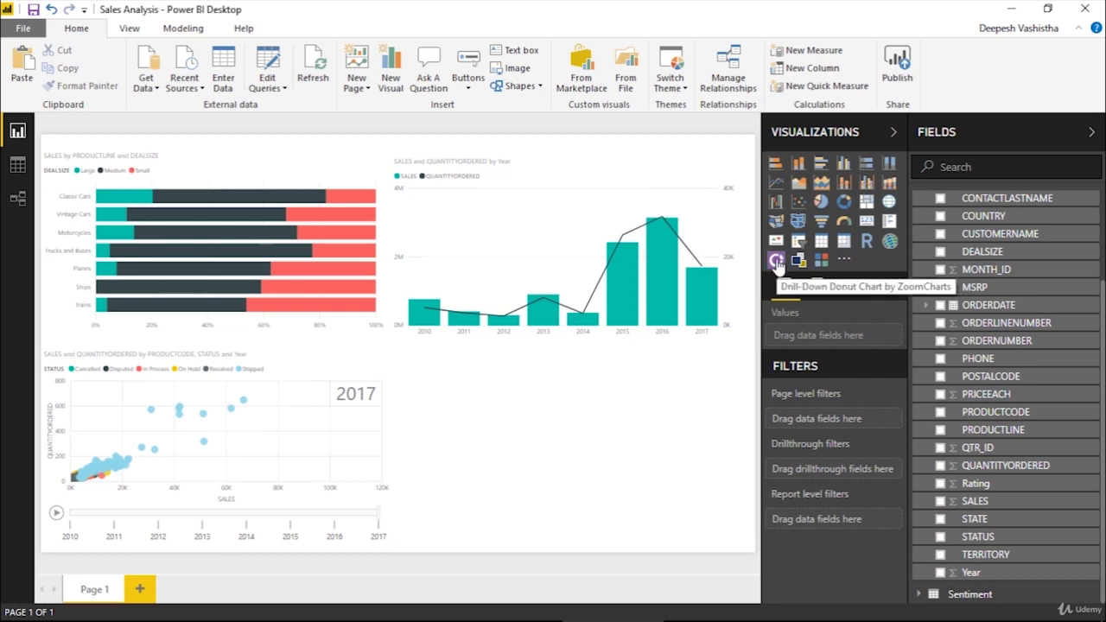
{"action": "left_click", "coordinate": [843, 258]}
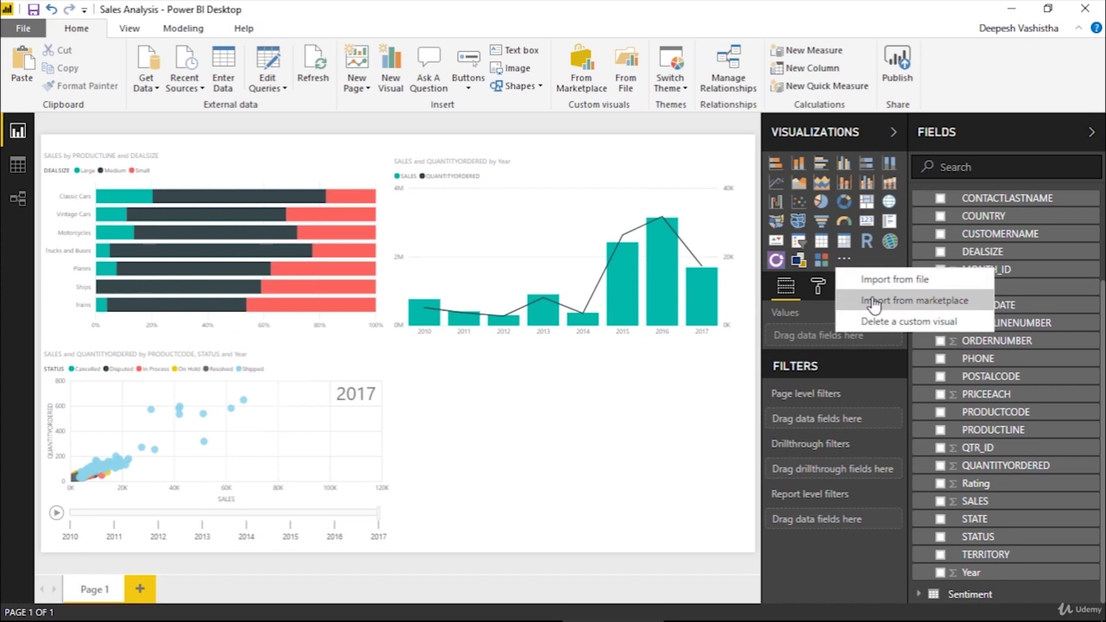
Add a ZoomCharts Drill-Down Donut Chart with PRODUCTCODE as its category
{"action": "left_click", "coordinate": [778, 275]}
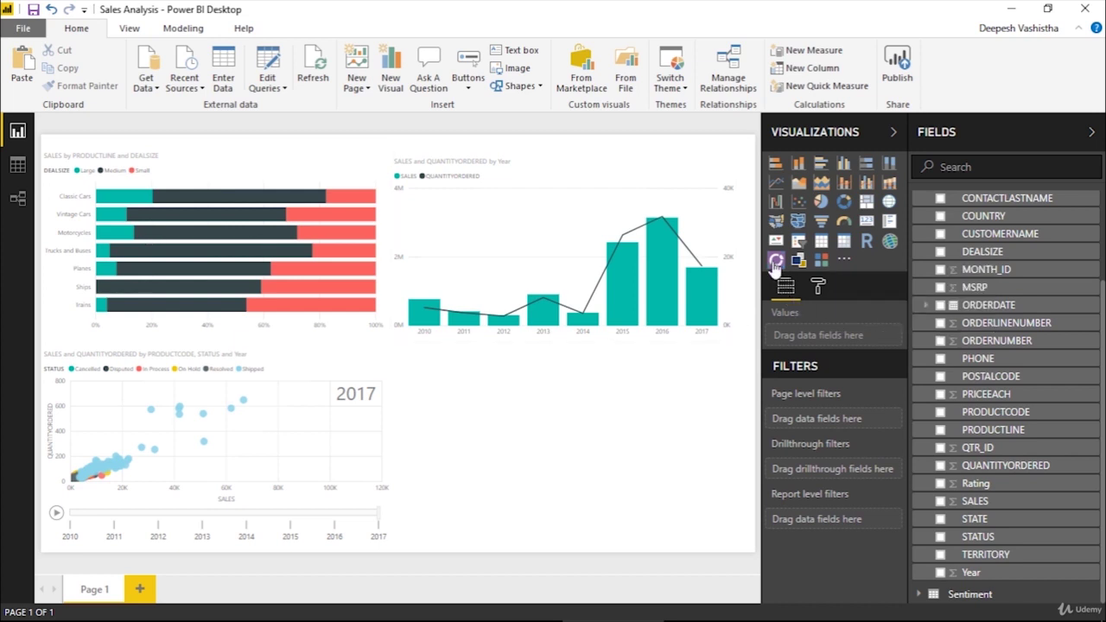
{"action": "left_click", "coordinate": [775, 260]}
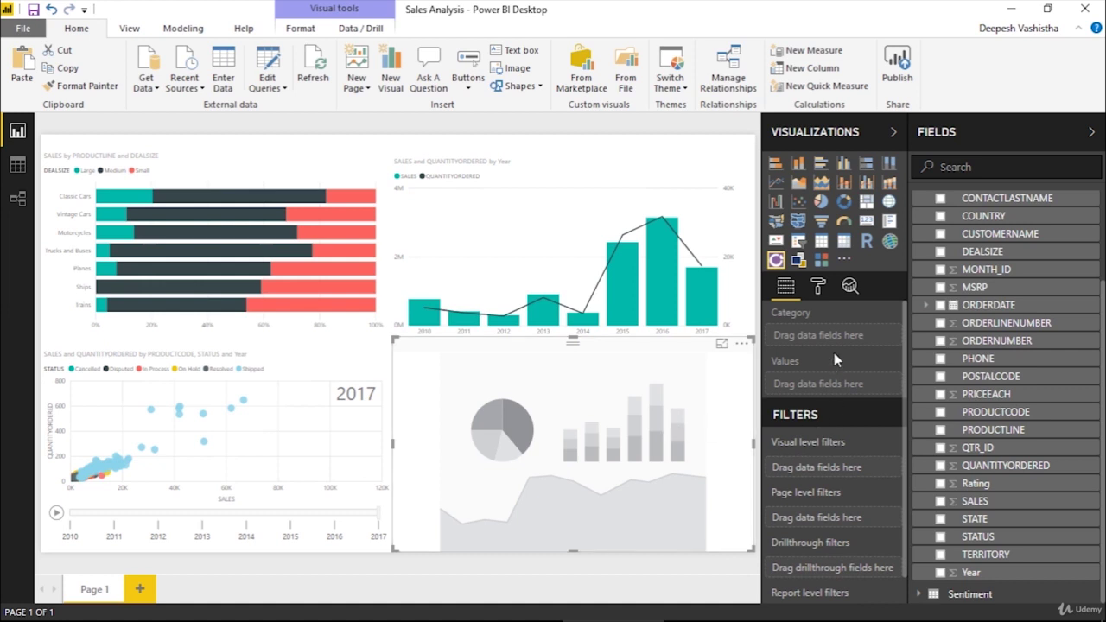
{"action": "left_click", "coordinate": [940, 412]}
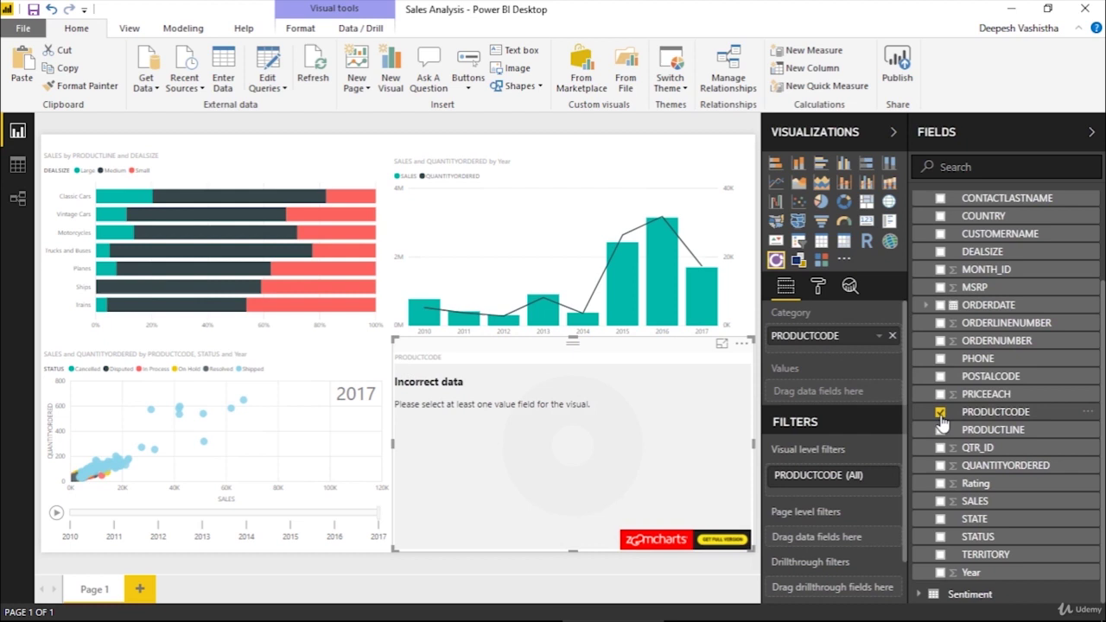
Put DEALSIZE into the donut's Values and aggregate it as Count
{"action": "scroll", "coordinate": [967, 389], "scroll_direction": "up", "scroll_amount": 3}
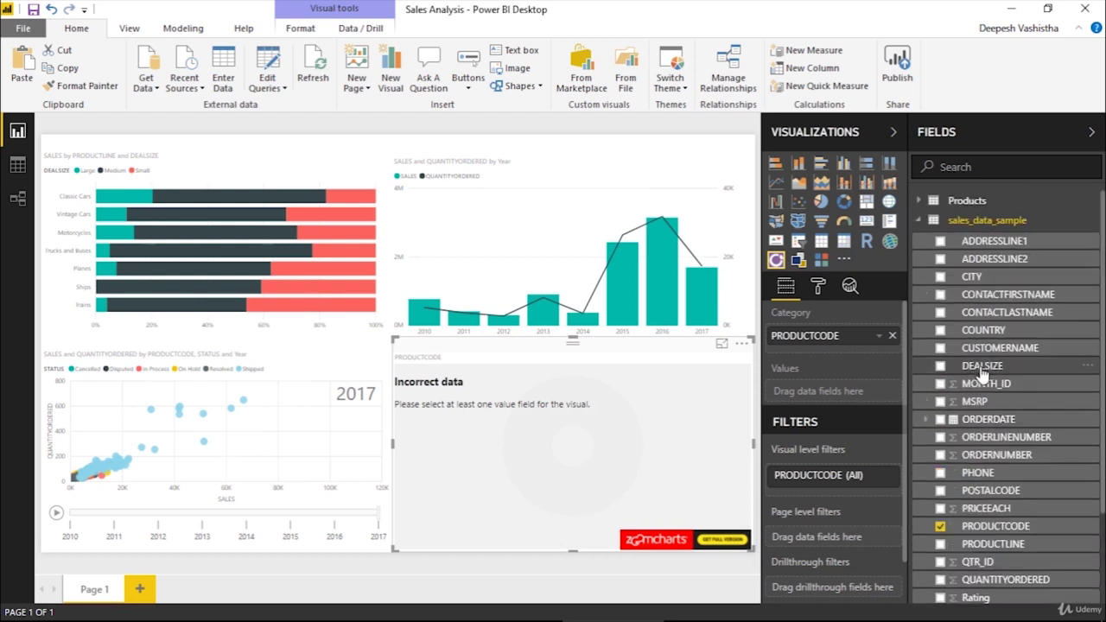
{"action": "left_click_drag", "start_coordinate": [982, 371], "coordinate": [823, 408]}
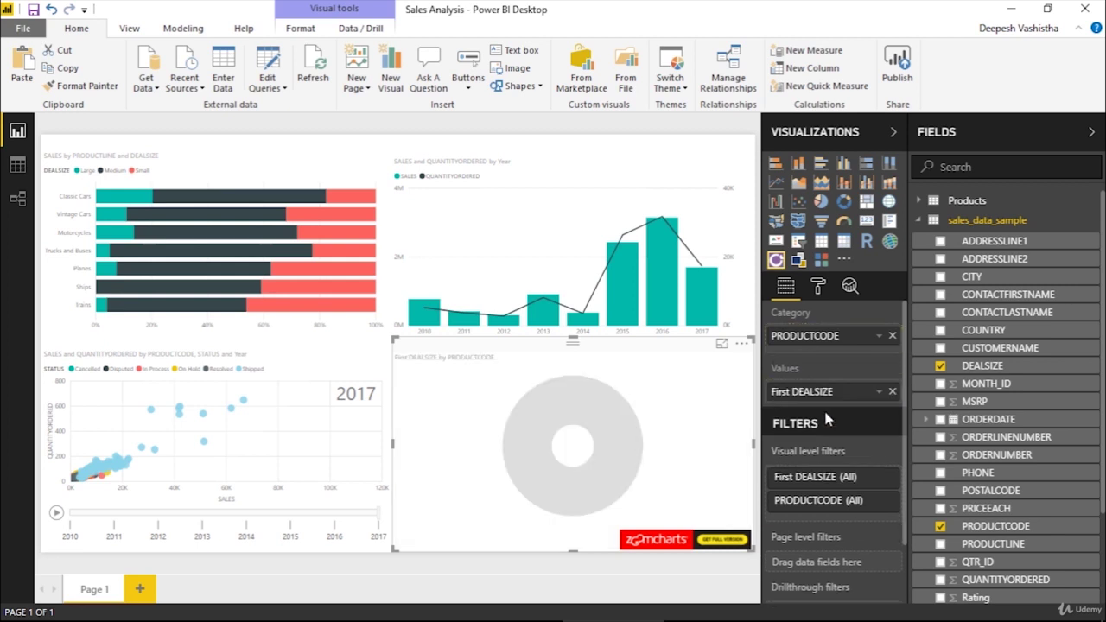
{"action": "left_click", "coordinate": [880, 392]}
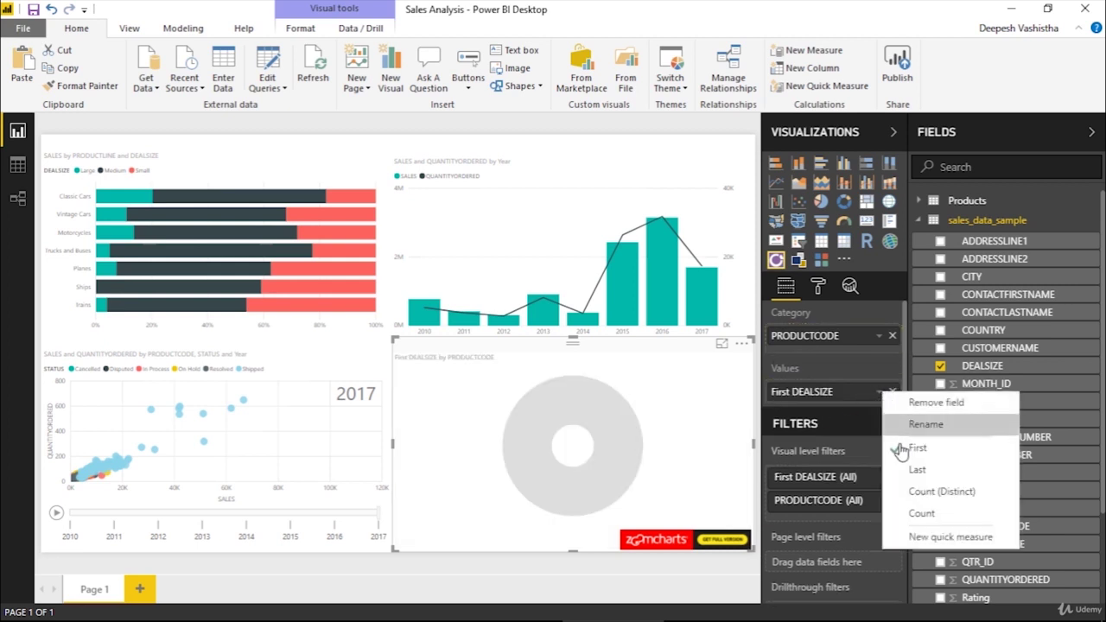
{"action": "left_click", "coordinate": [924, 527]}
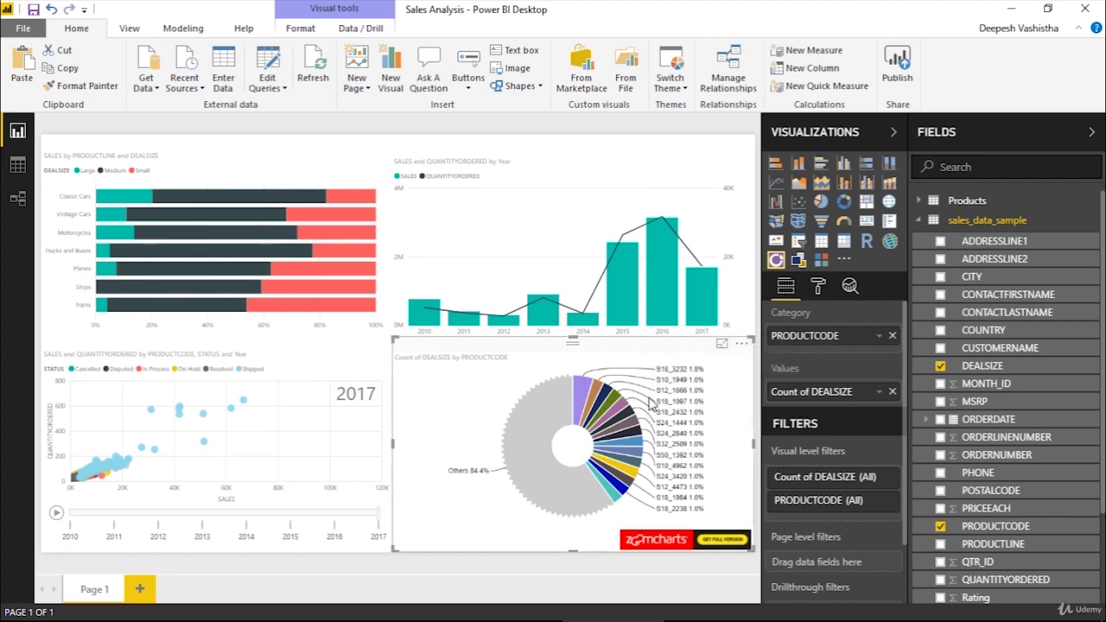
{"action": "mouse_move", "coordinate": [572, 415]}
{"action": "mouse_move", "coordinate": [612, 451]}
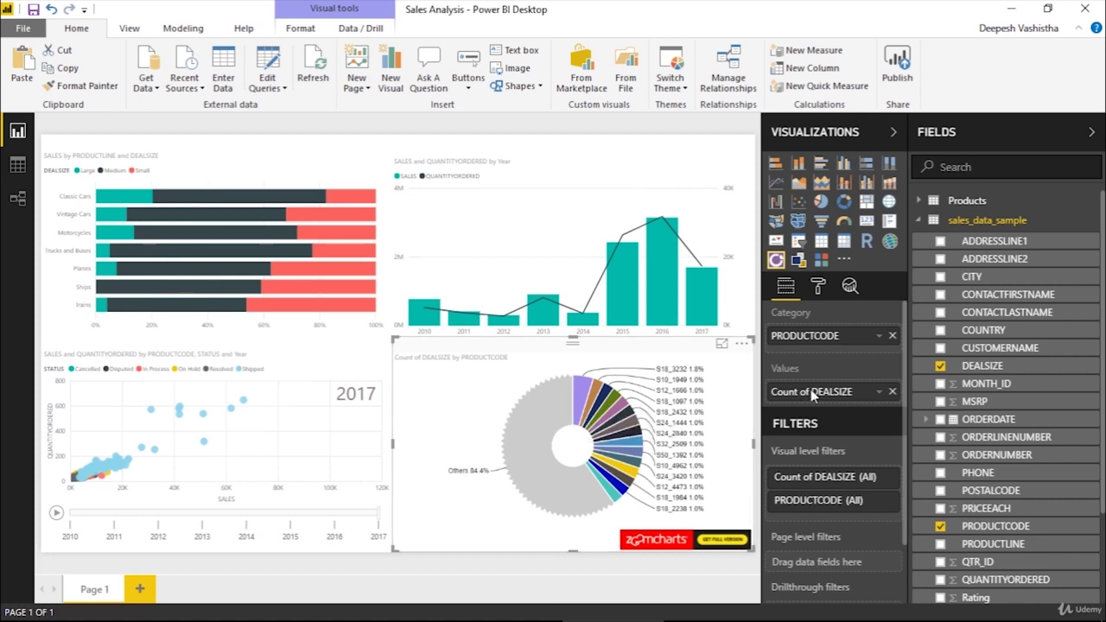
Make DEALSIZE the donut's category and count PRODUCTCODE as its value, enlarged in Focus mode
{"action": "left_click_drag", "start_coordinate": [819, 396], "coordinate": [816, 422]}
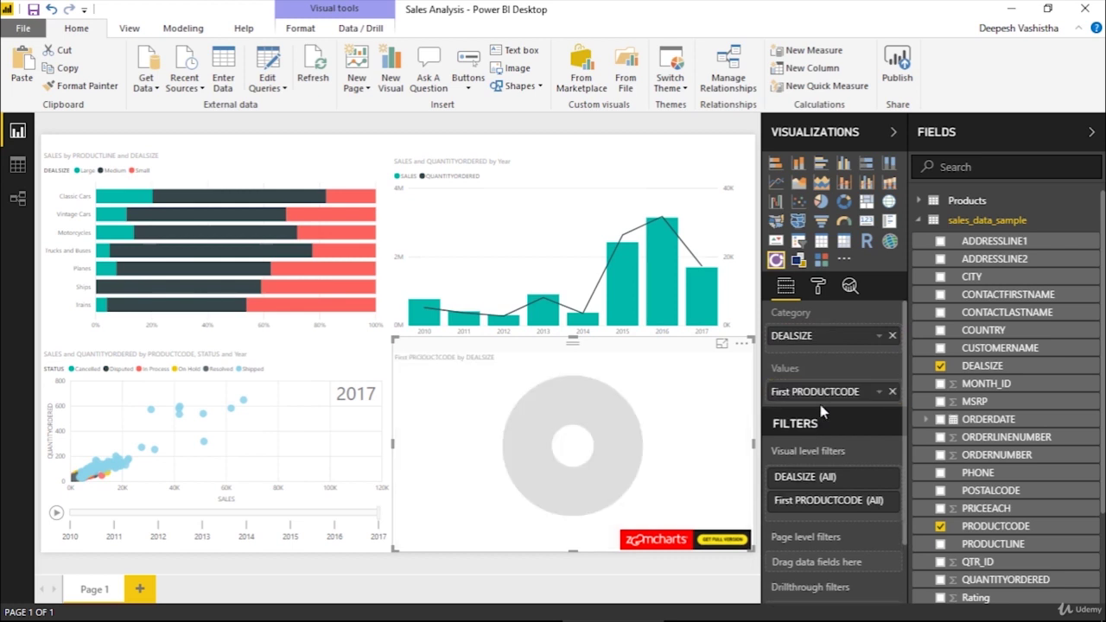
{"action": "left_click", "coordinate": [722, 344]}
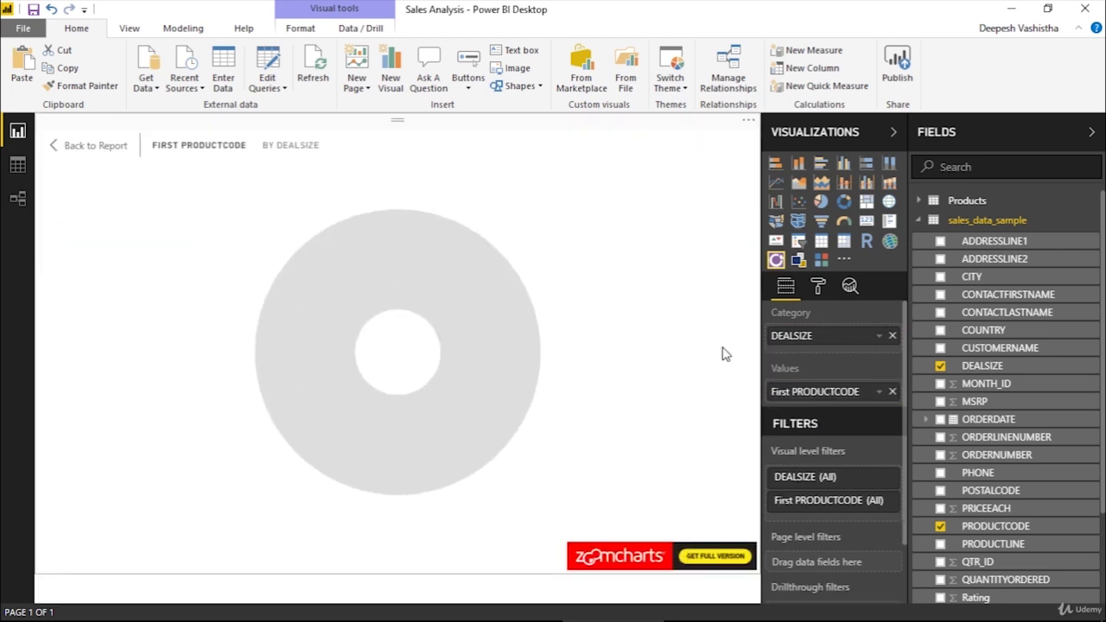
{"action": "left_click", "coordinate": [878, 397]}
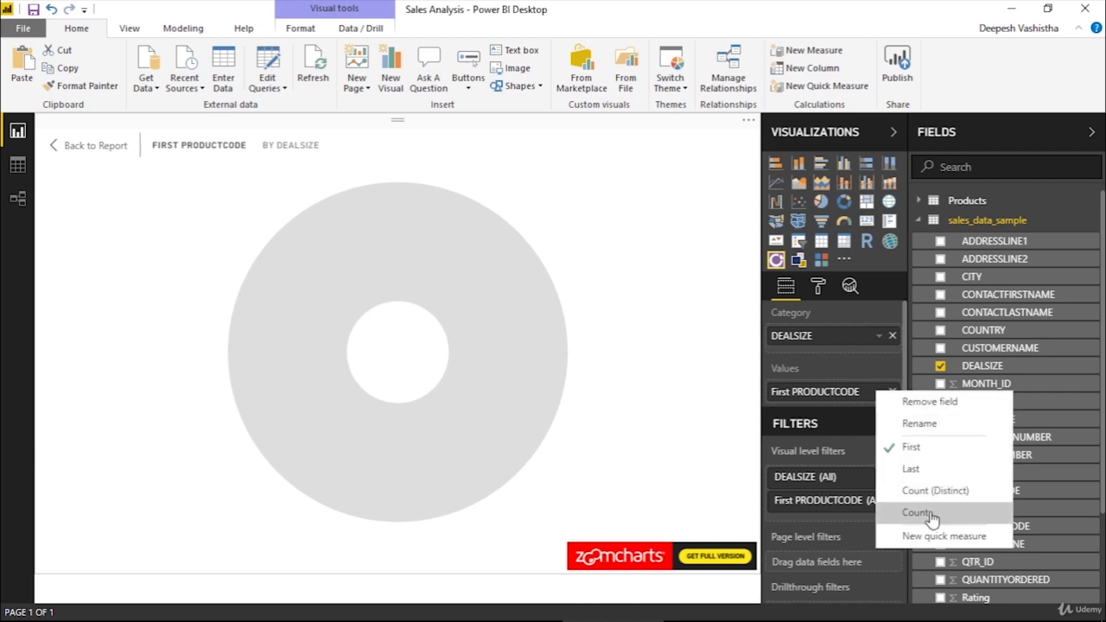
{"action": "left_click", "coordinate": [950, 536]}
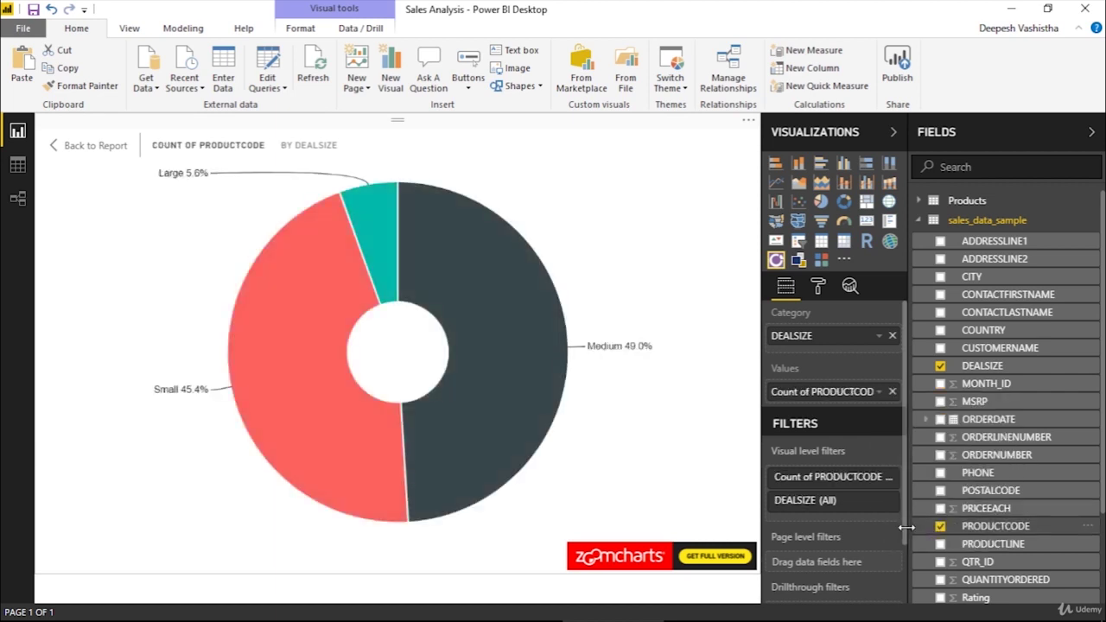
Check the donut's Medium 49.0%, Small 45.4%, Large 5.6% split, then return to the report page
{"action": "mouse_move", "coordinate": [548, 363]}
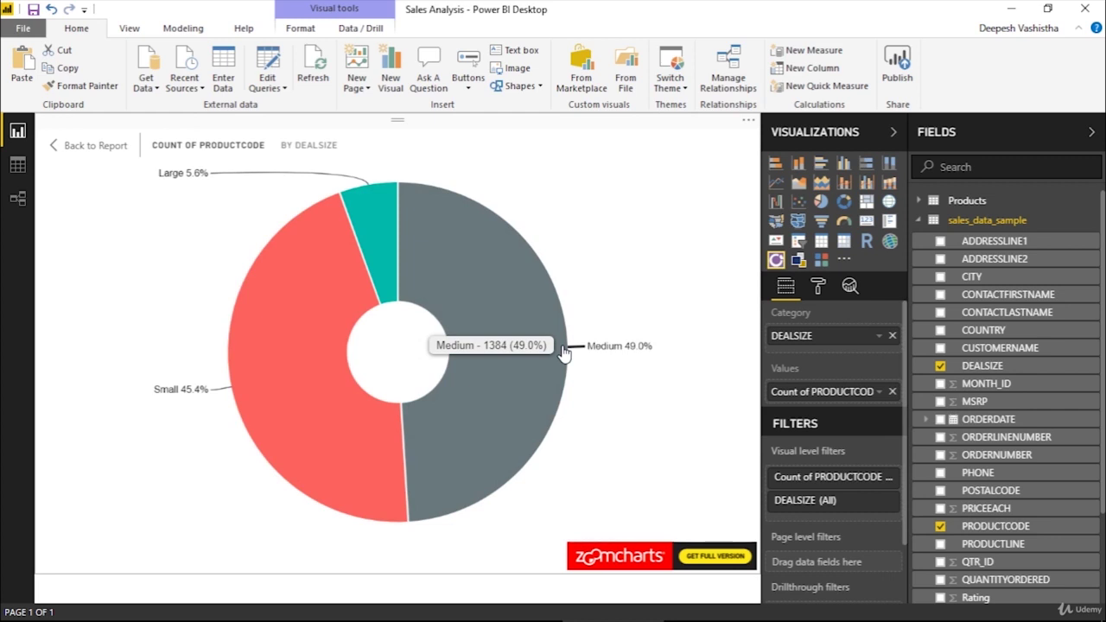
{"action": "mouse_move", "coordinate": [388, 233]}
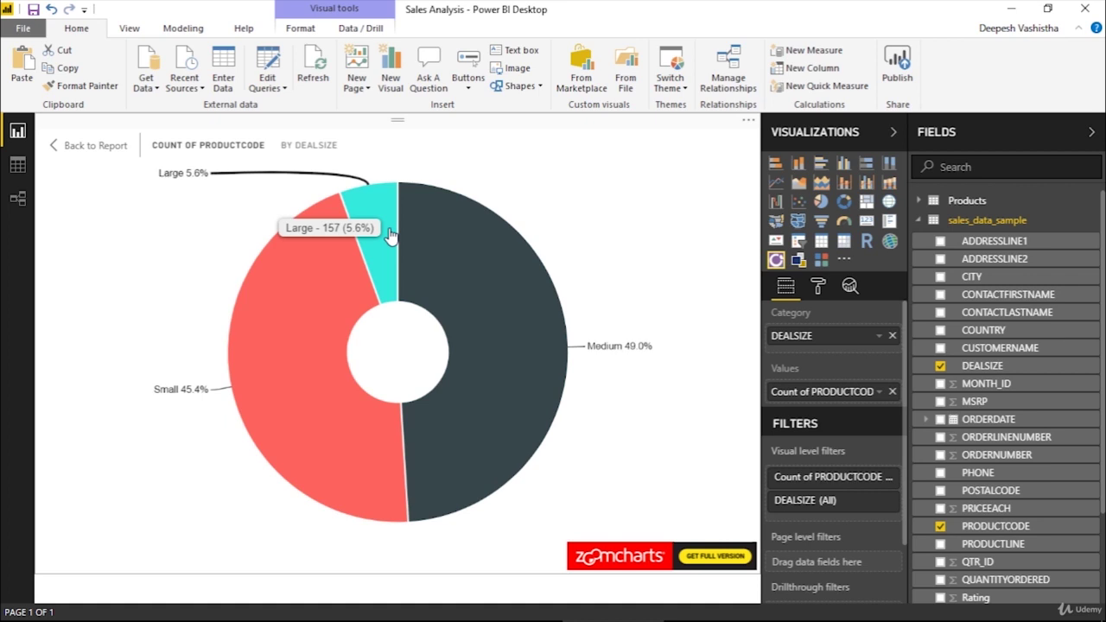
{"action": "mouse_move", "coordinate": [348, 317]}
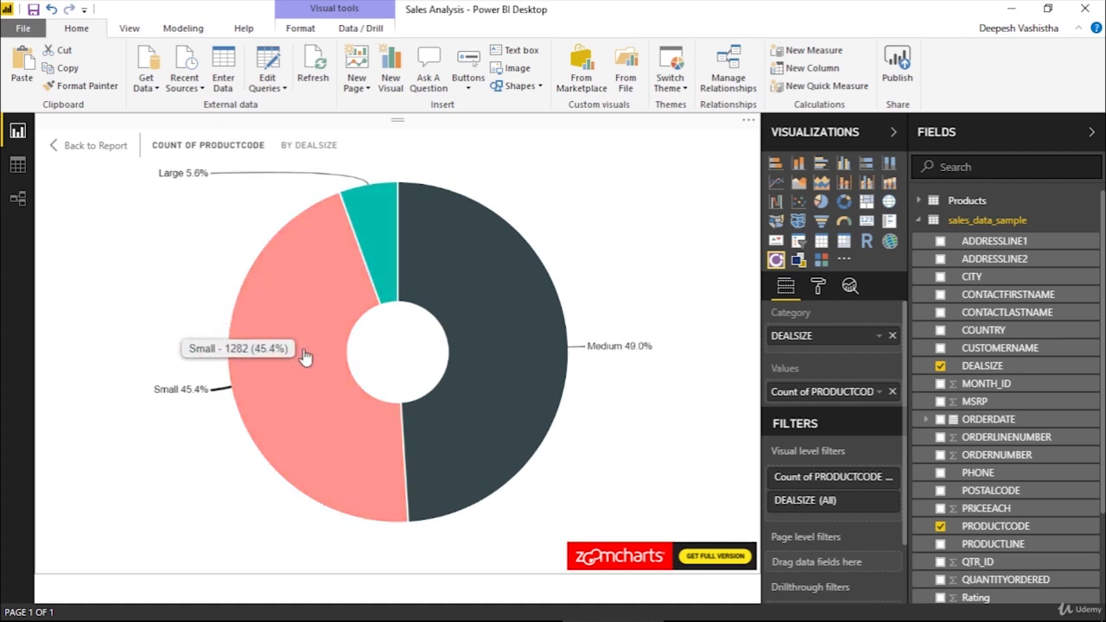
{"action": "left_click", "coordinate": [87, 156]}
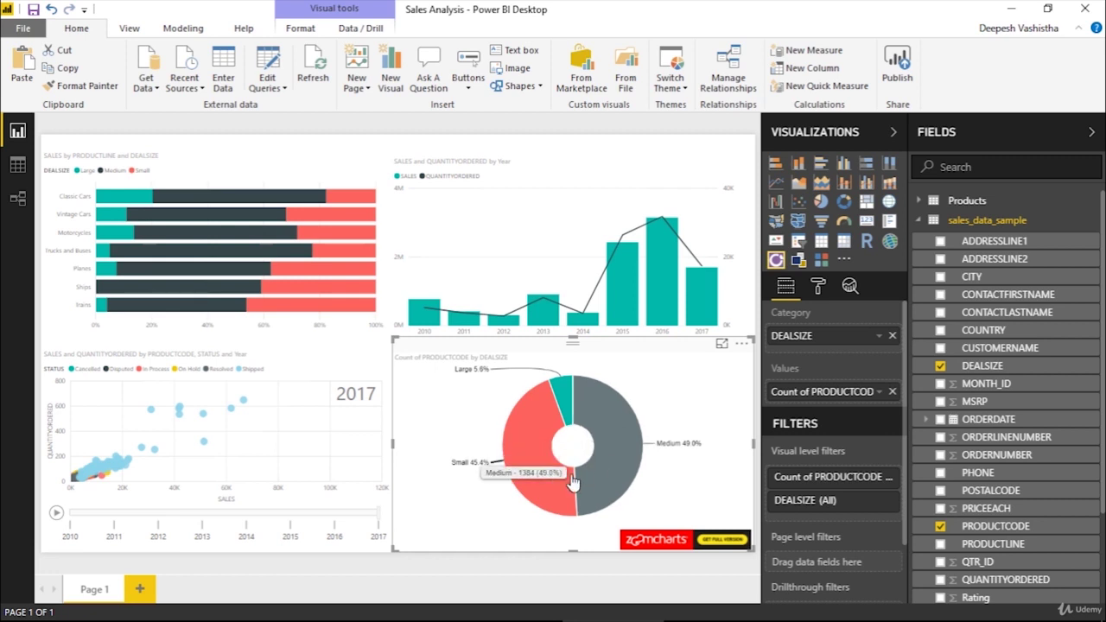
Test PRODUCTCODE as a second drill level on Medium, then replace it with PRODUCTLINE
{"action": "scroll", "coordinate": [1006, 490], "scroll_direction": "down", "scroll_amount": 2}
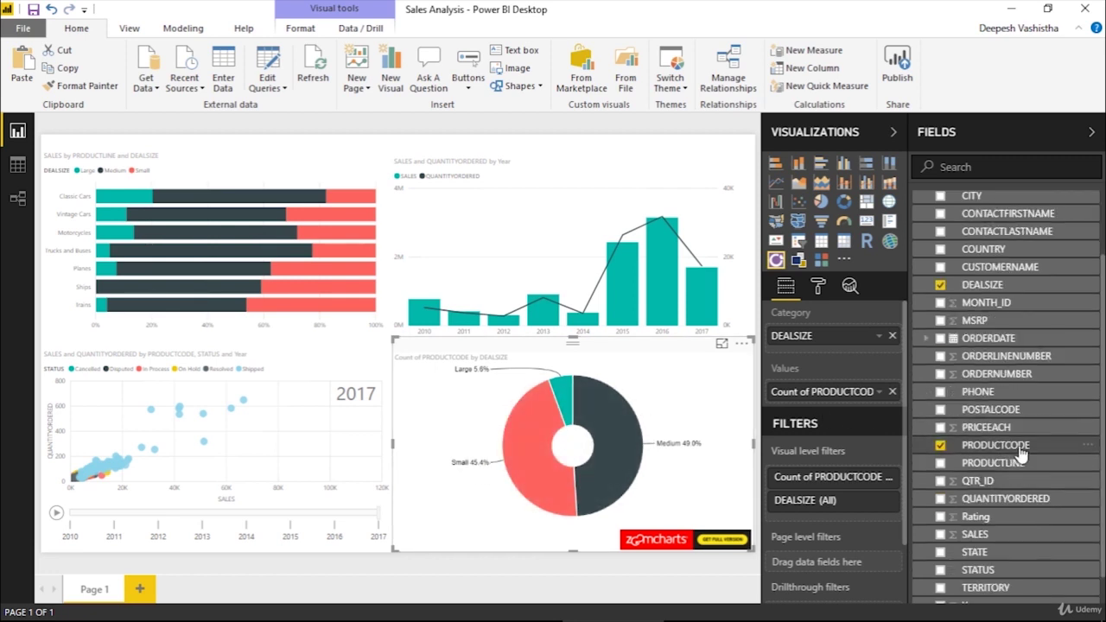
{"action": "left_click_drag", "start_coordinate": [1015, 448], "coordinate": [866, 350]}
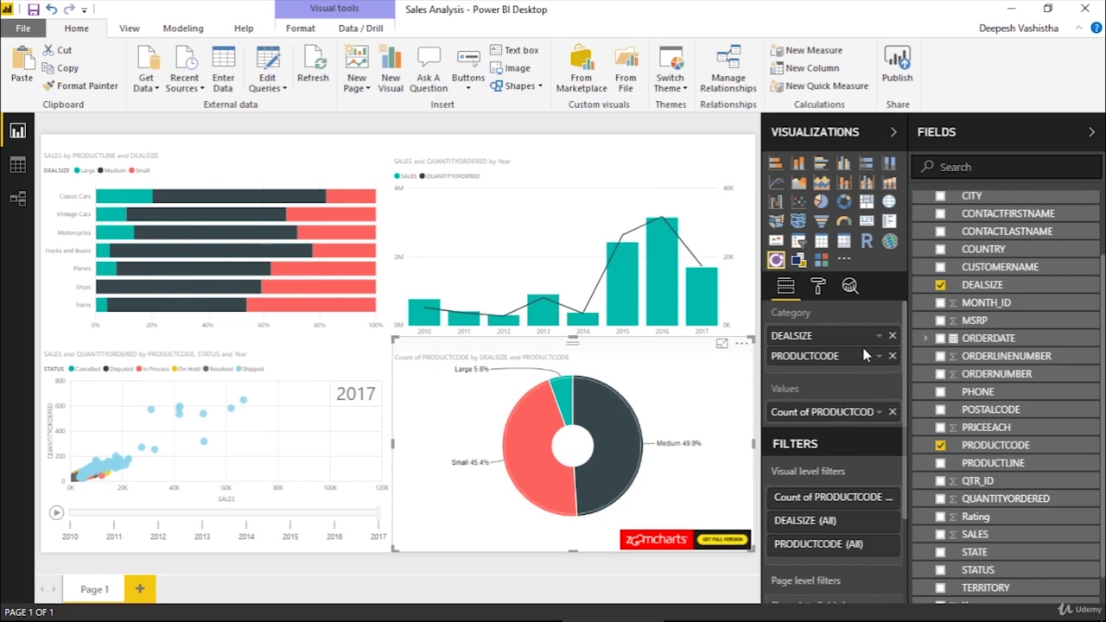
{"action": "left_click", "coordinate": [721, 344]}
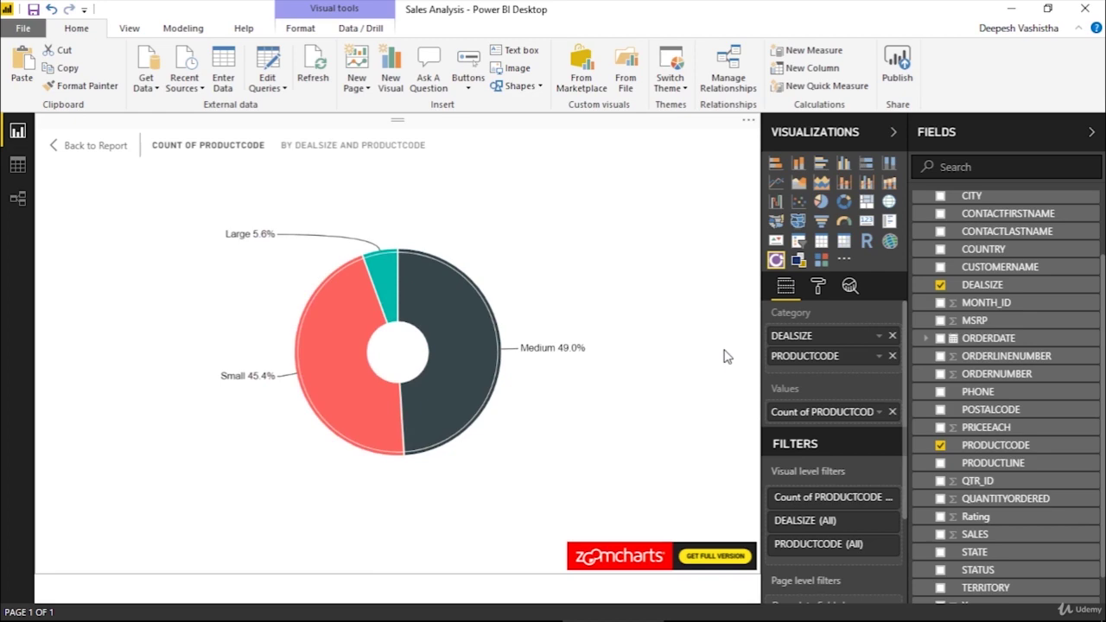
{"action": "left_click", "coordinate": [514, 342]}
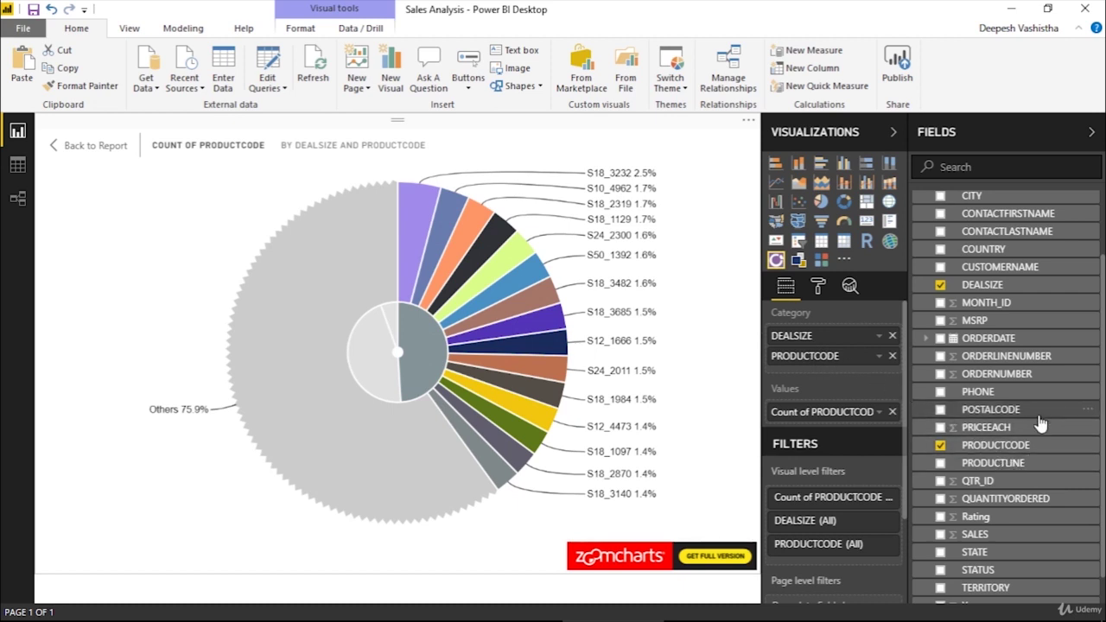
{"action": "left_click_drag", "start_coordinate": [1002, 464], "coordinate": [871, 353]}
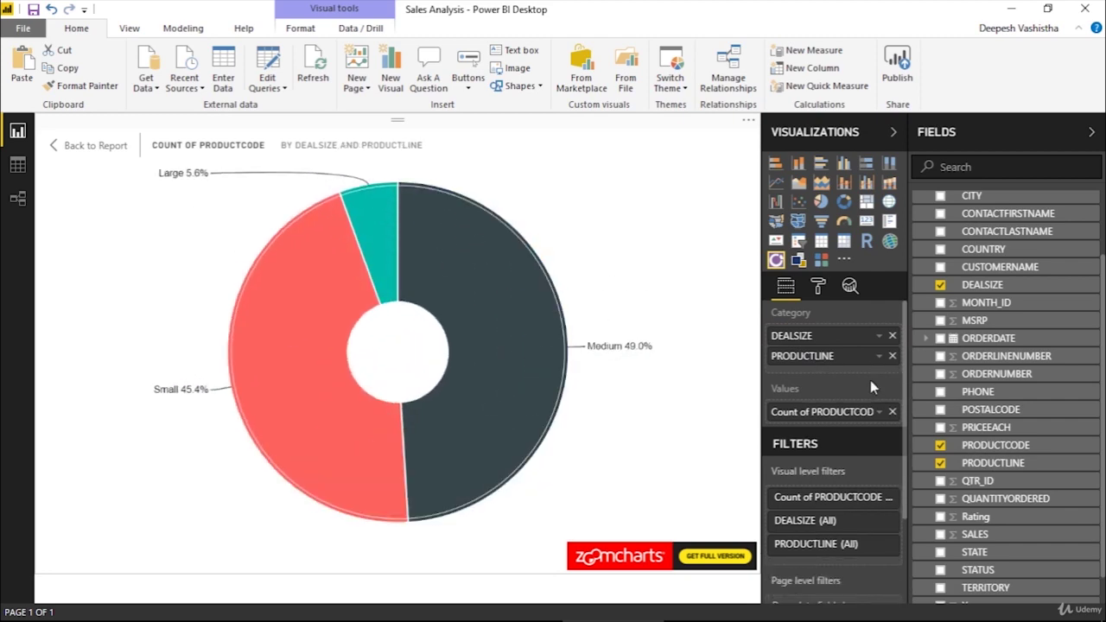
Drill Medium, Small and Large into their product lines in turn, then exit Focus mode
{"action": "left_click", "coordinate": [518, 361]}
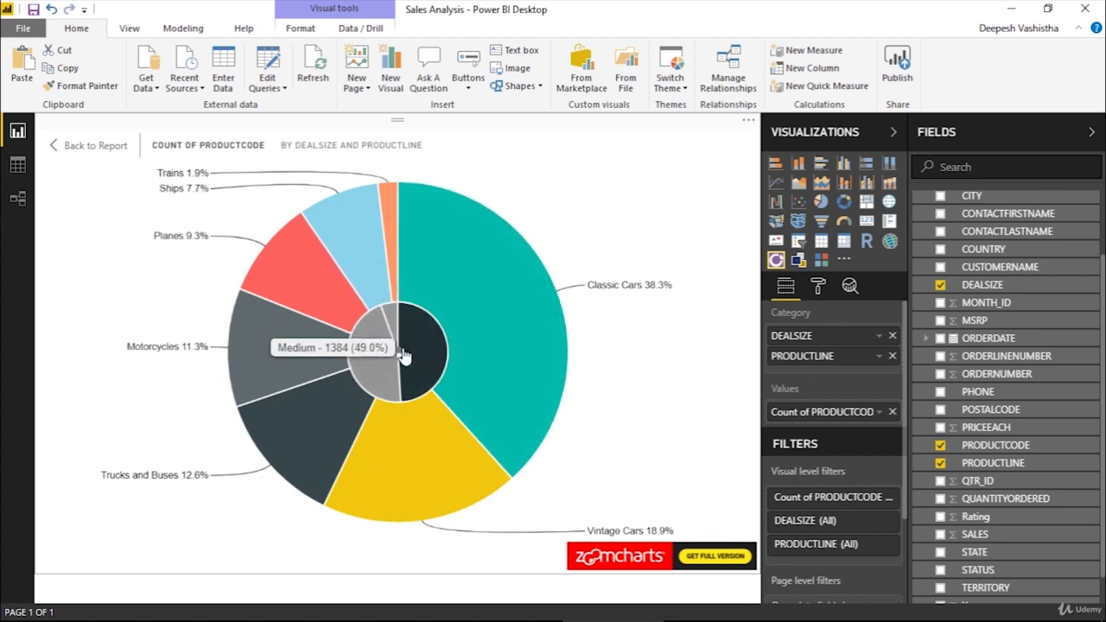
{"action": "left_click", "coordinate": [404, 356]}
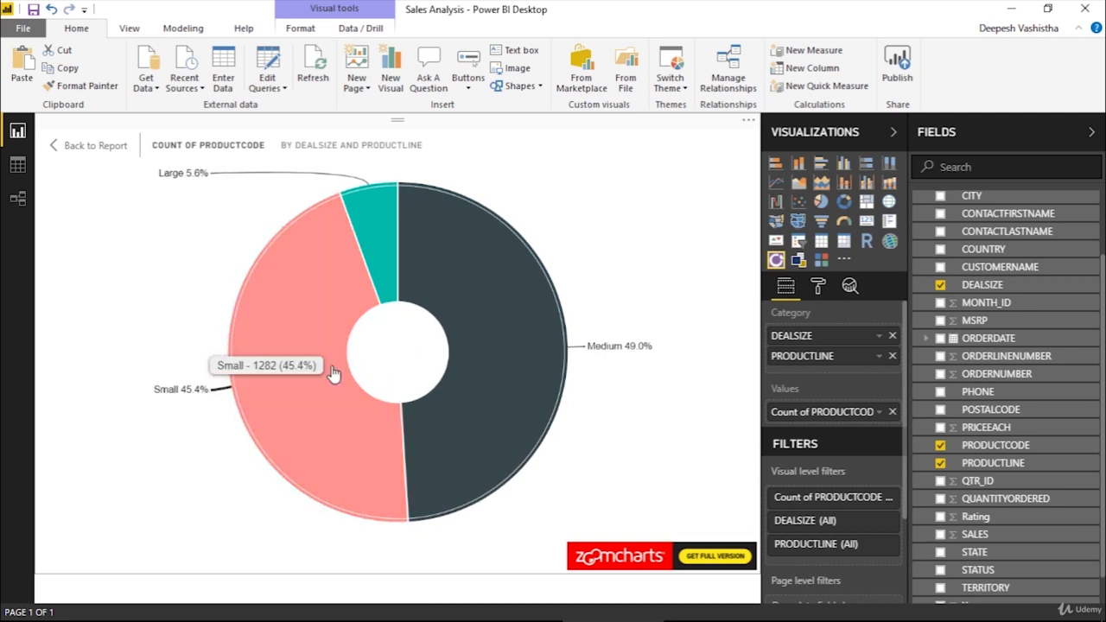
{"action": "left_click", "coordinate": [334, 373]}
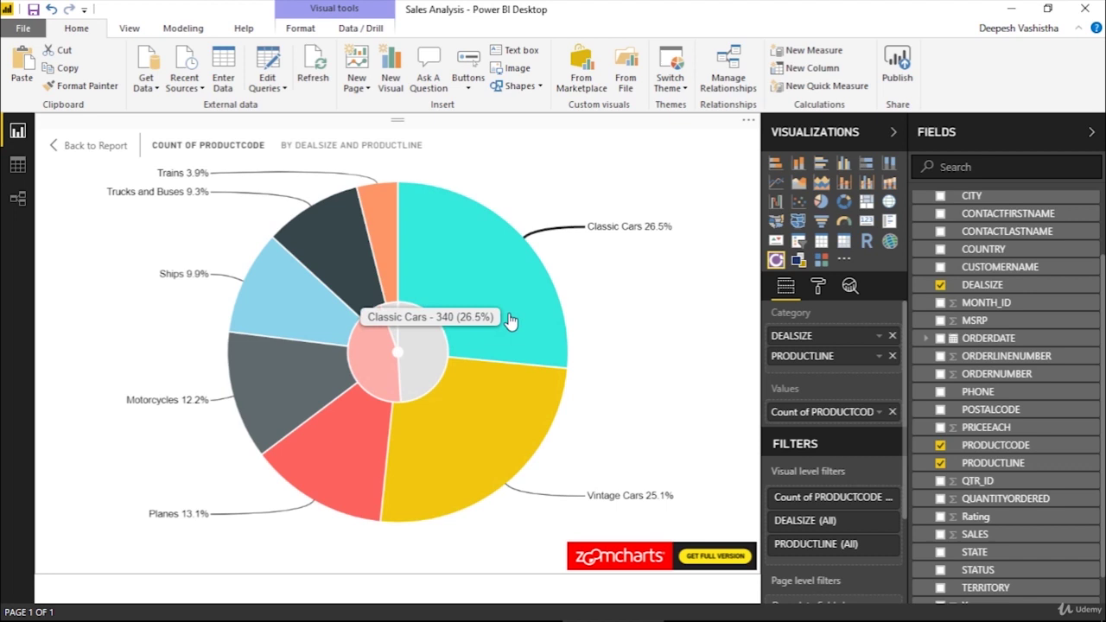
{"action": "left_click", "coordinate": [403, 360]}
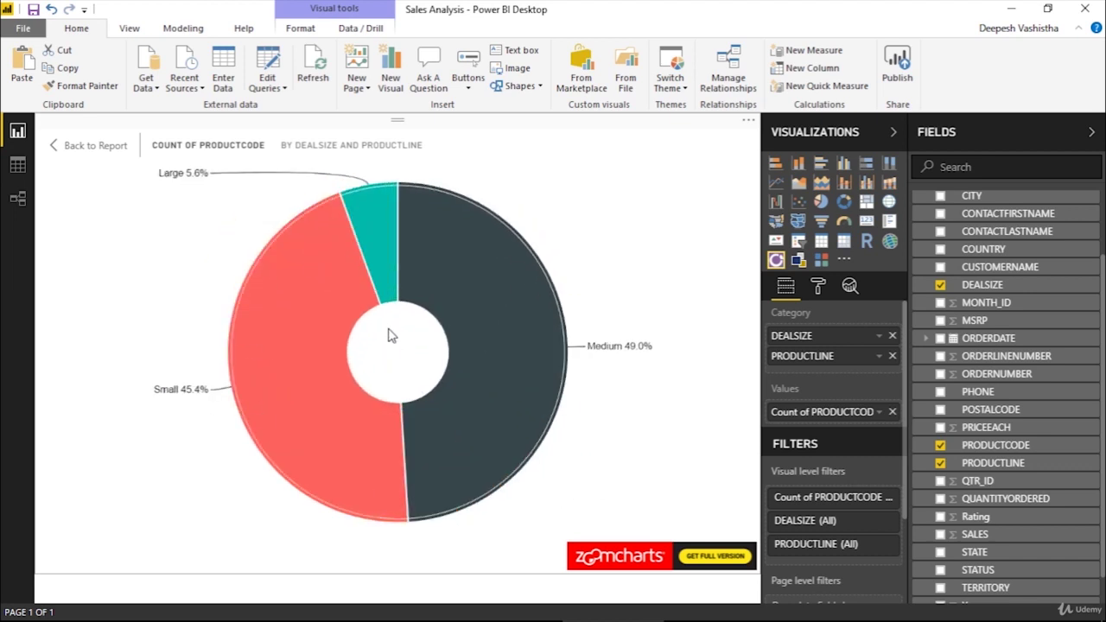
{"action": "left_click", "coordinate": [384, 258]}
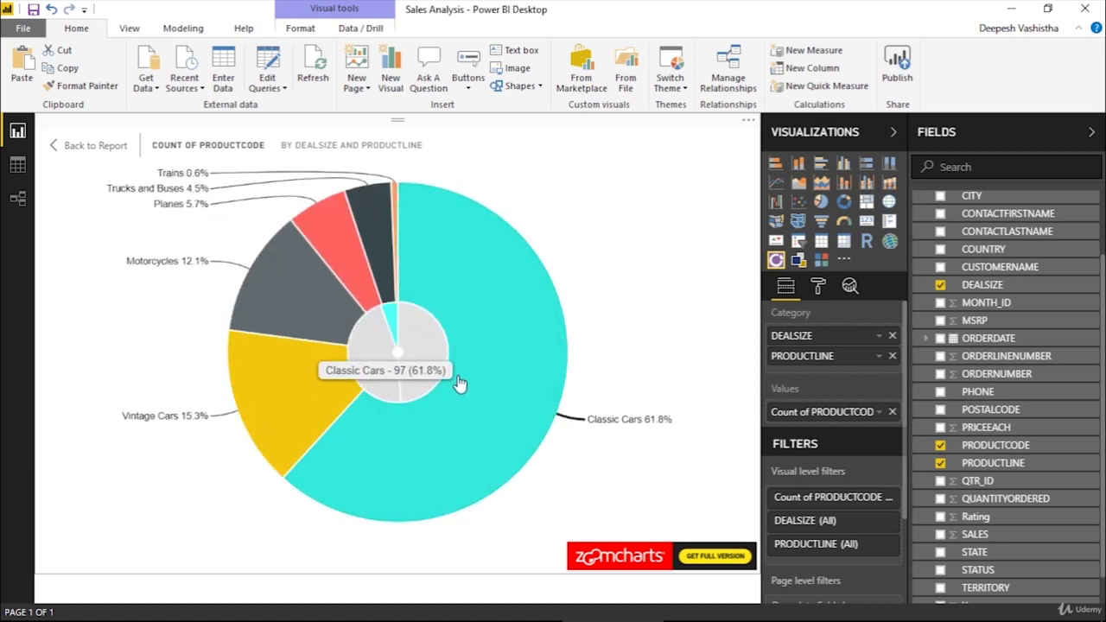
{"action": "left_click", "coordinate": [384, 341]}
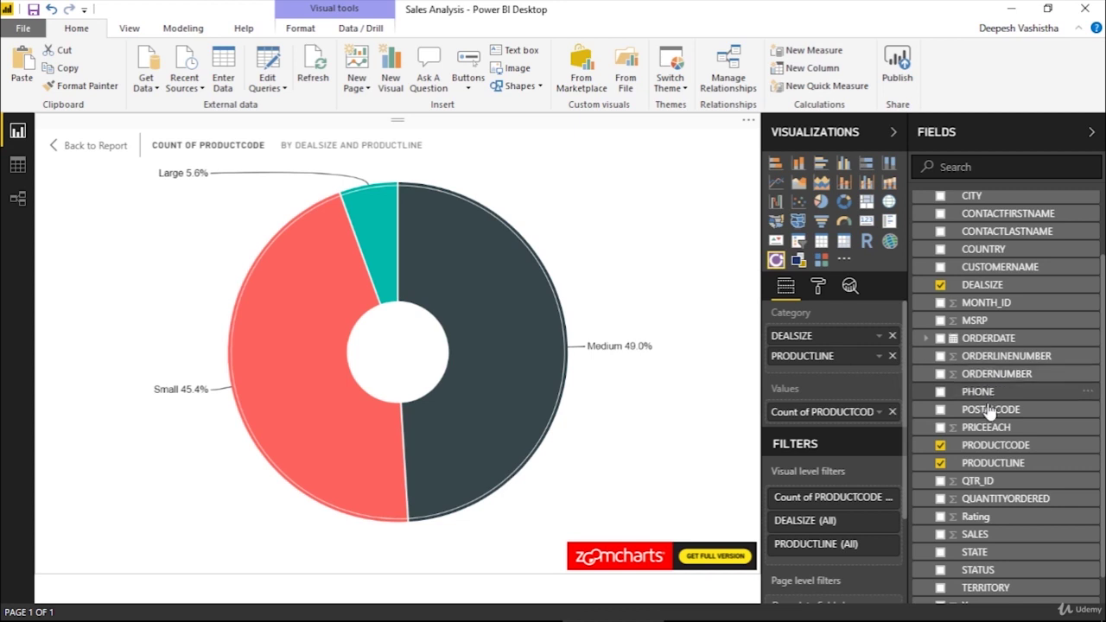
{"action": "key", "text": "Escape"}
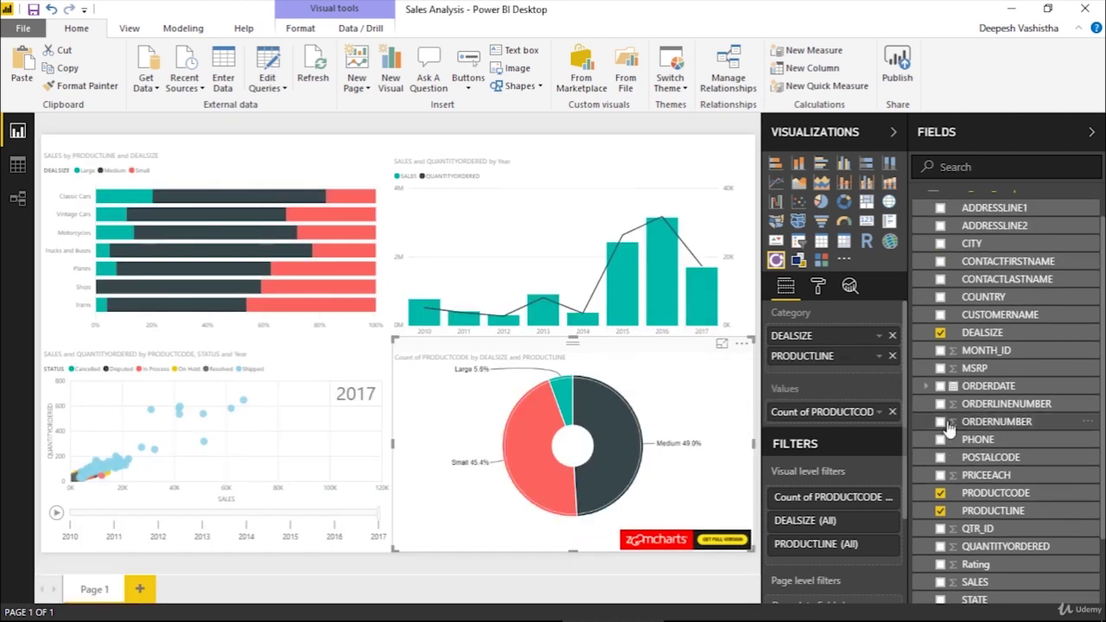
Add COUNTRY as a third drill level and drill Medium, then Classic Cars, down to countries
{"action": "scroll", "coordinate": [1011, 380], "scroll_direction": "up", "scroll_amount": 1}
{"action": "left_click_drag", "start_coordinate": [1002, 333], "coordinate": [843, 373]}
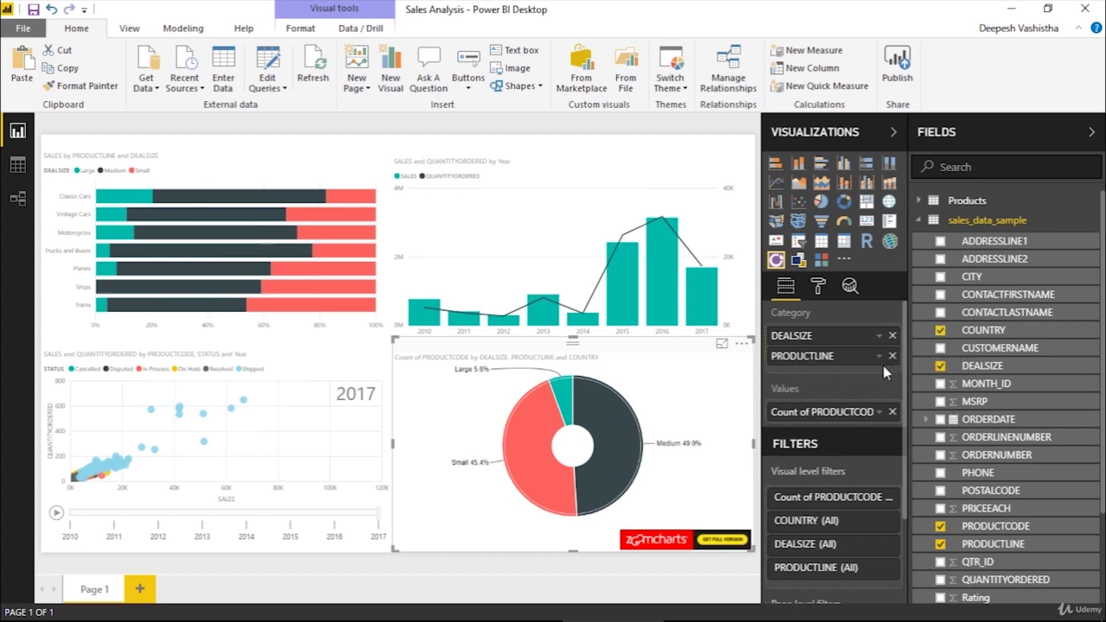
{"action": "left_click", "coordinate": [721, 344]}
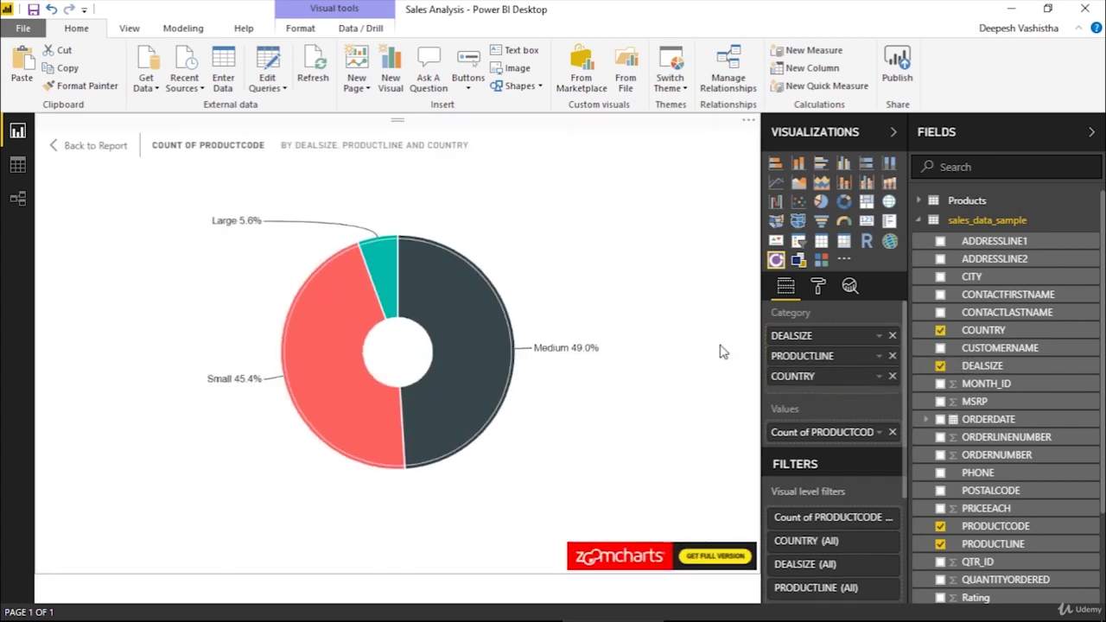
{"action": "left_click", "coordinate": [537, 348]}
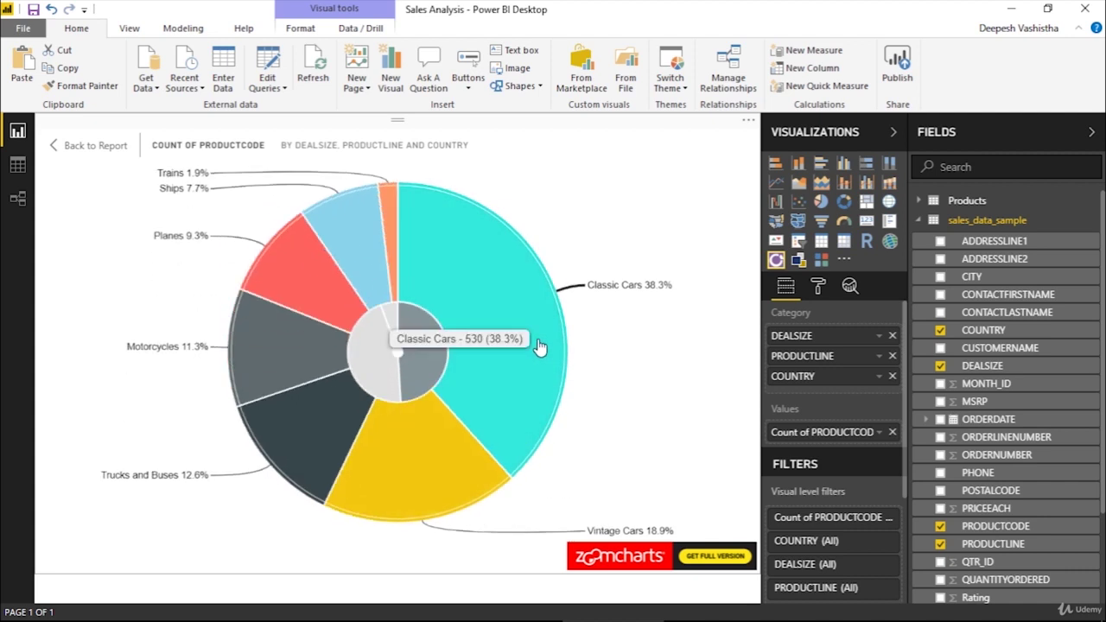
{"action": "left_click", "coordinate": [478, 369]}
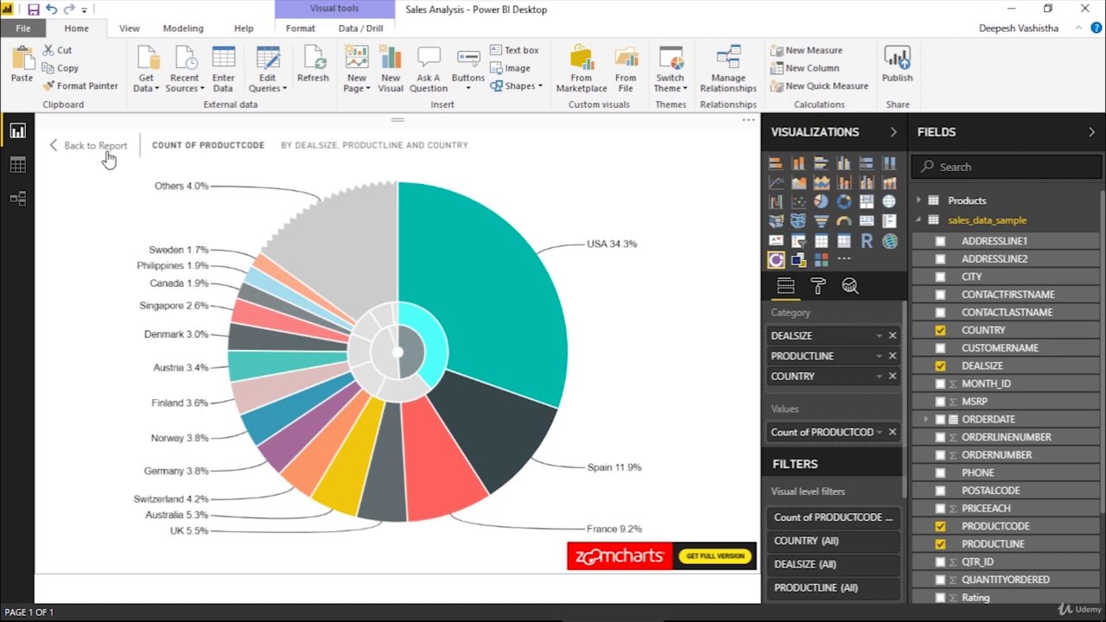
Re-enlarge the donut and drill up from countries to product lines
{"action": "left_click", "coordinate": [95, 146]}
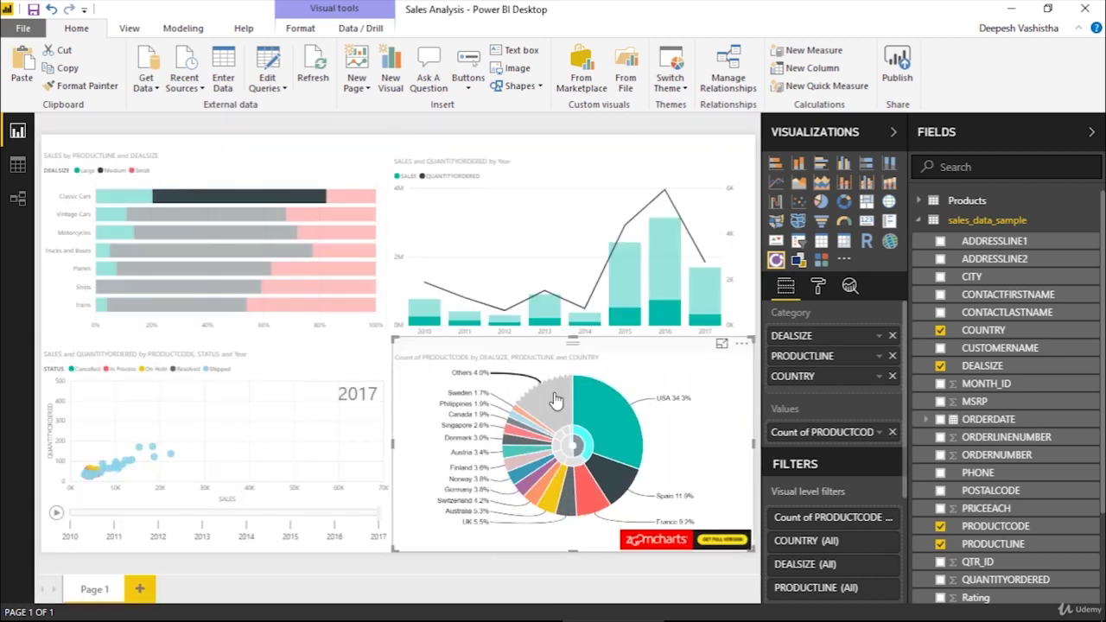
{"action": "left_click", "coordinate": [722, 345]}
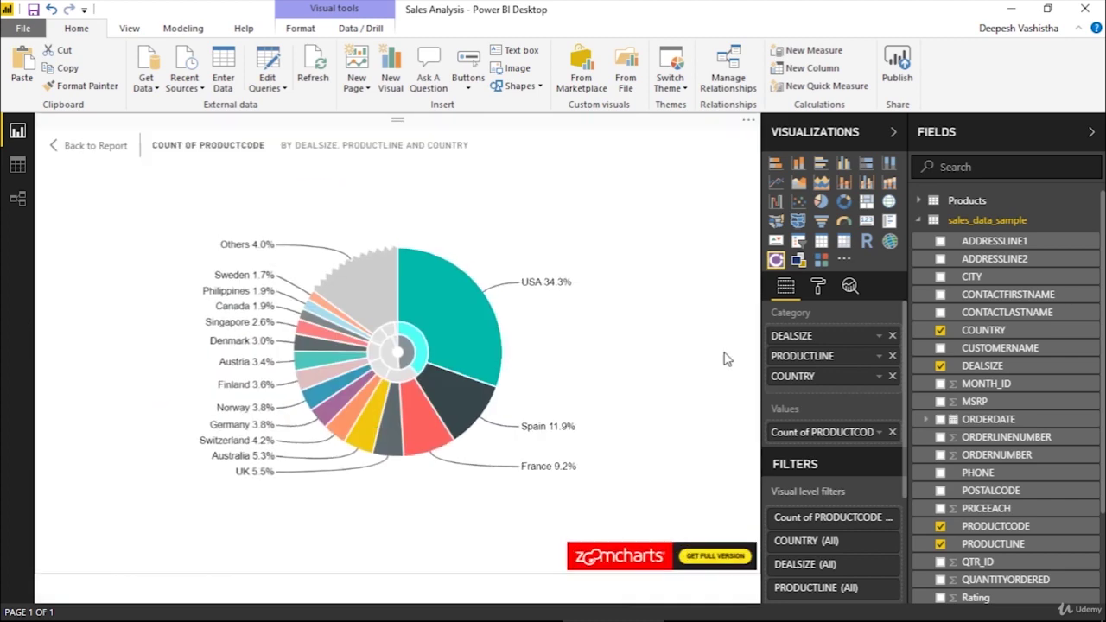
{"action": "left_click", "coordinate": [397, 354]}
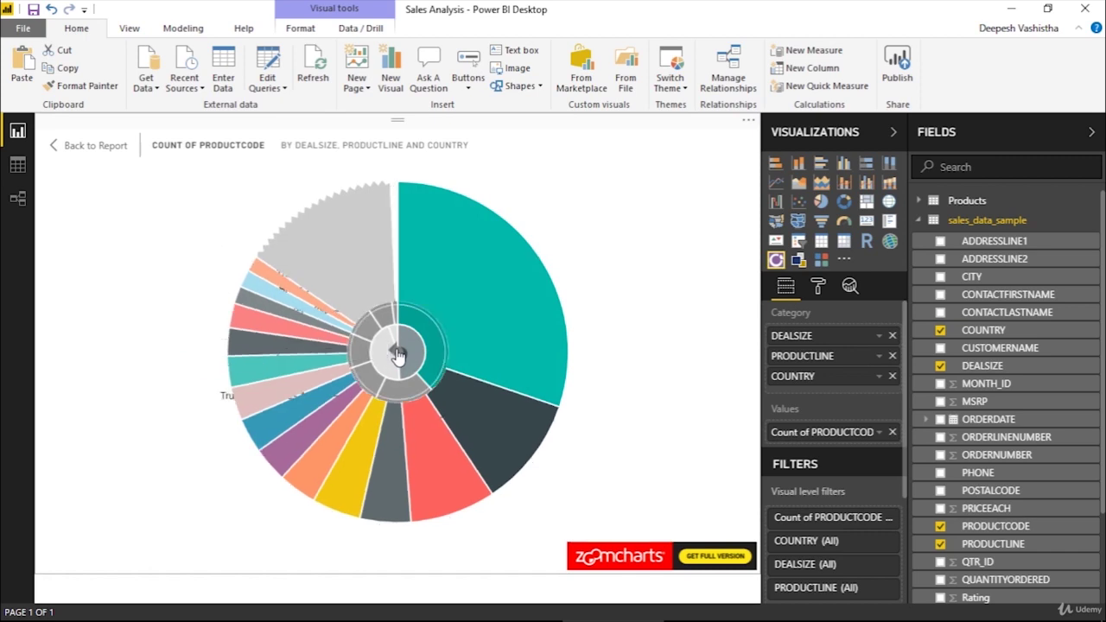
On the report page, drill Medium into Classic Cars countries to check cross-highlighting, then drill back up
{"action": "left_click", "coordinate": [398, 354]}
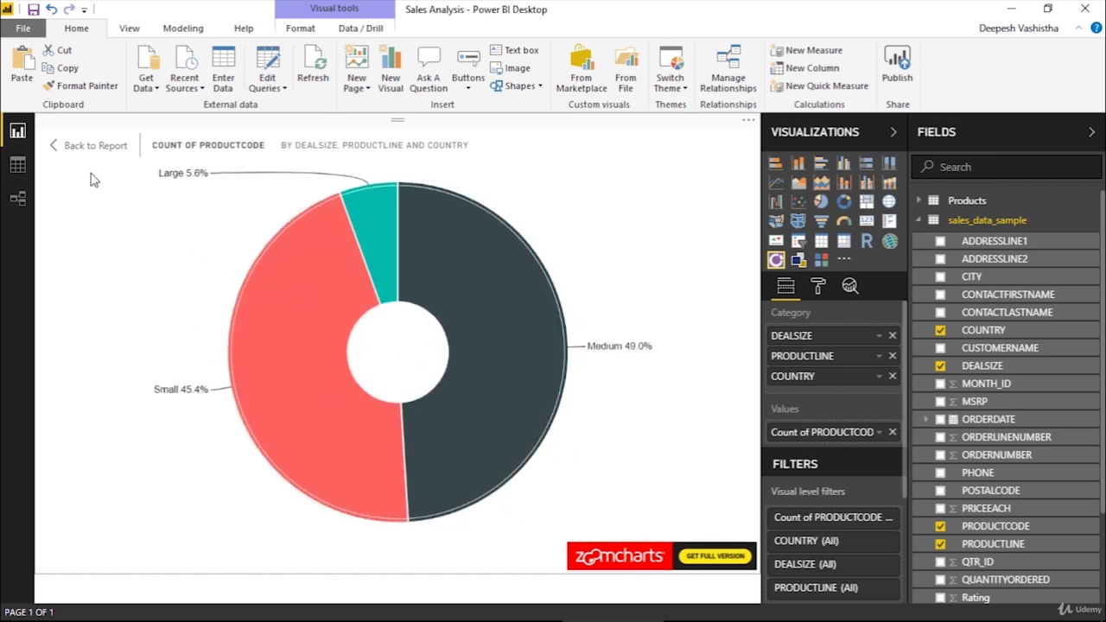
{"action": "left_click", "coordinate": [76, 149]}
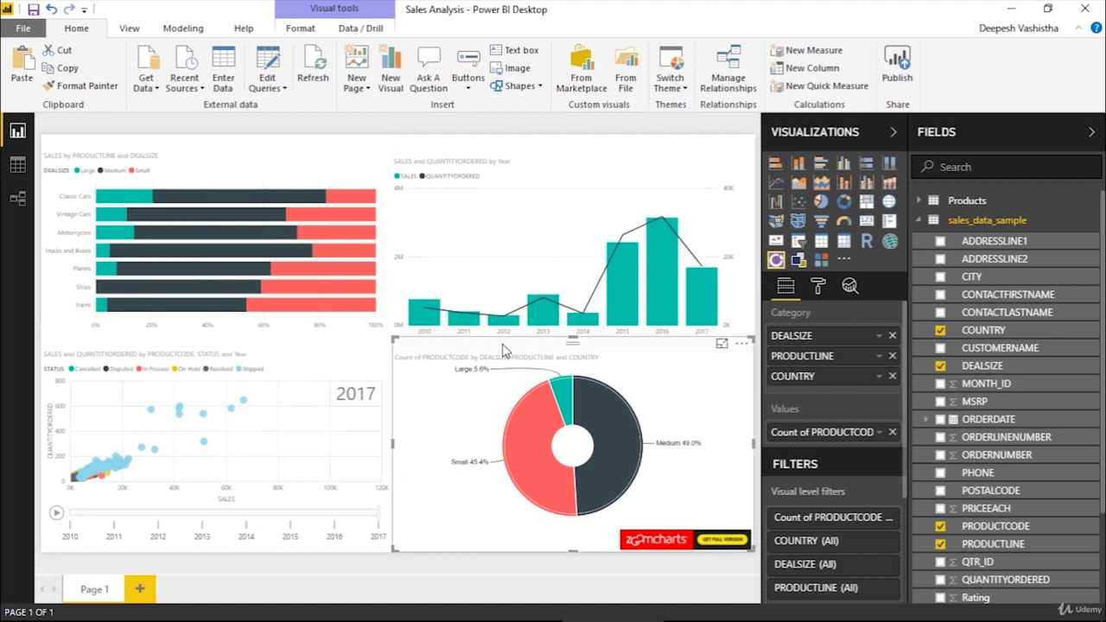
{"action": "mouse_move", "coordinate": [614, 424]}
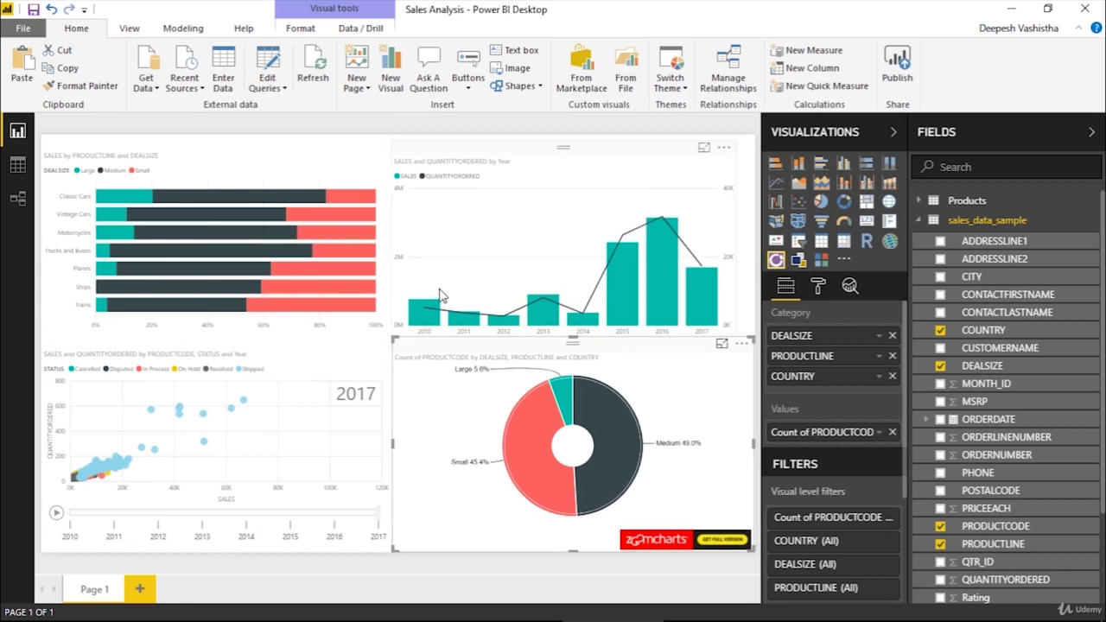
{"action": "left_click", "coordinate": [590, 406]}
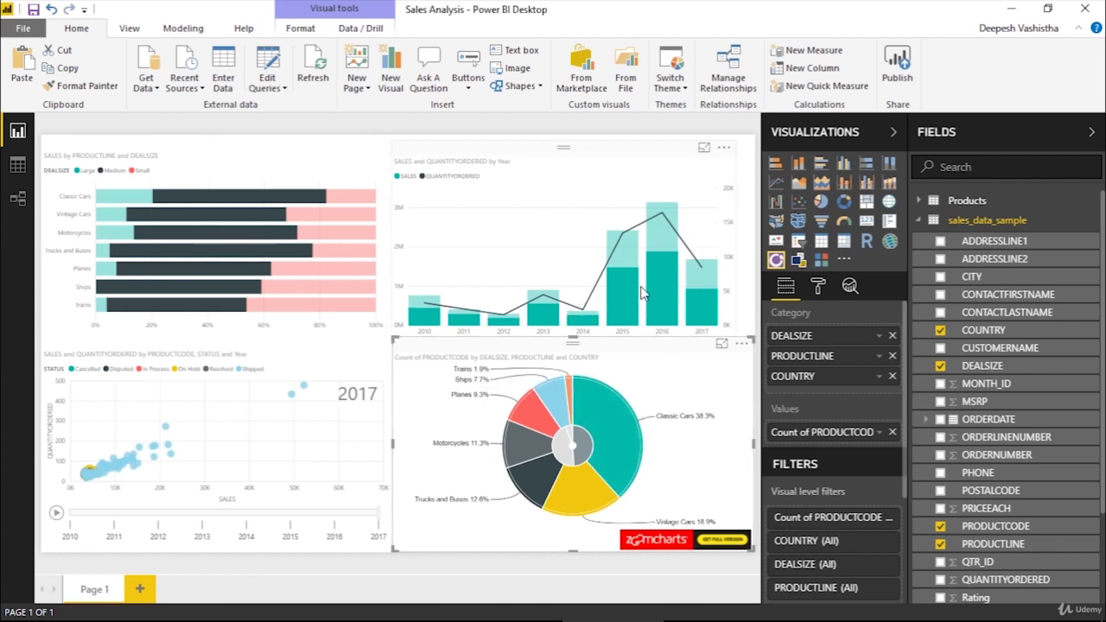
{"action": "left_click", "coordinate": [590, 430]}
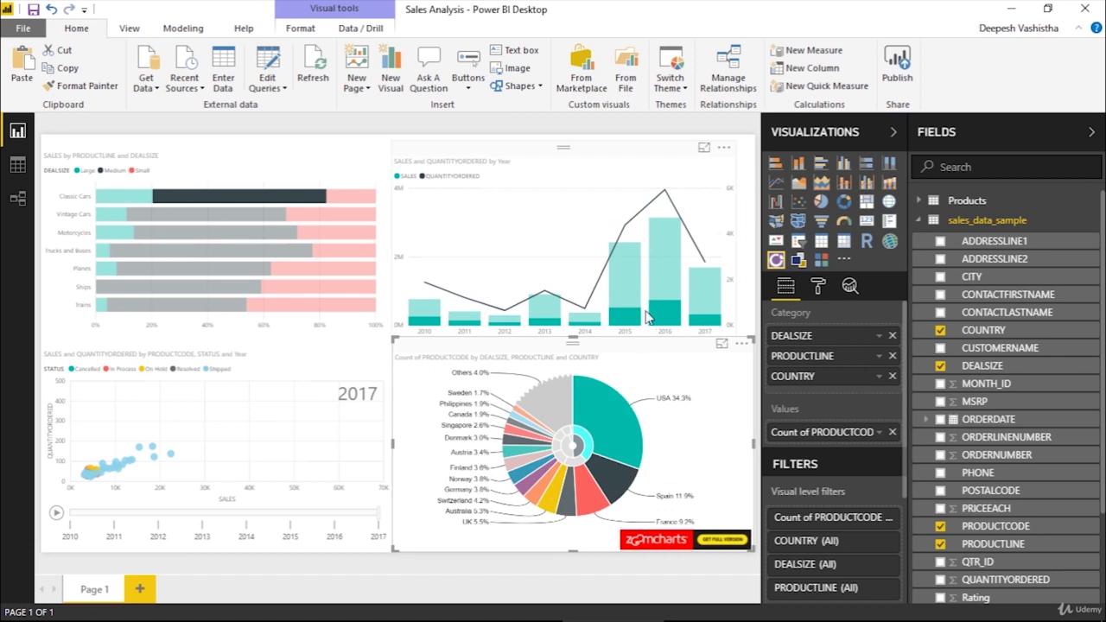
{"action": "mouse_move", "coordinate": [313, 200]}
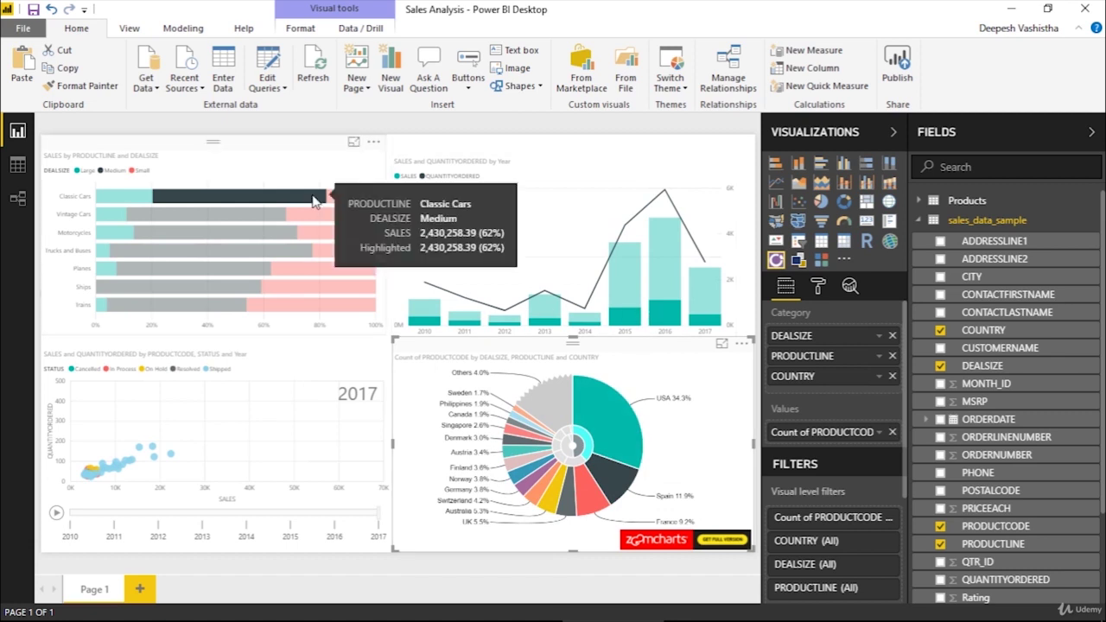
{"action": "left_click", "coordinate": [573, 449]}
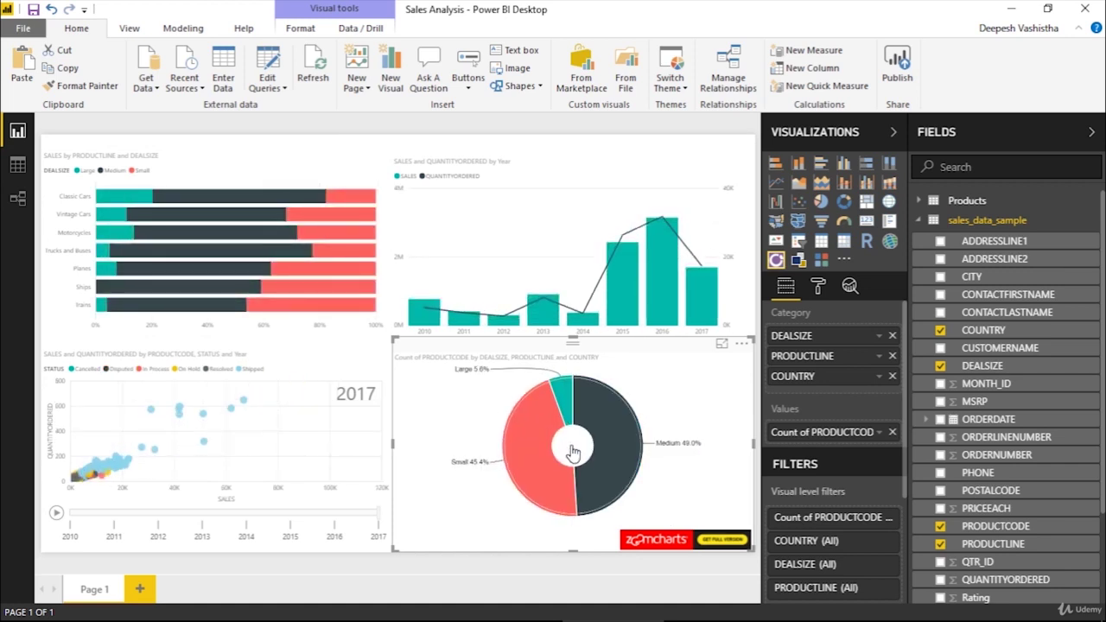
Click empty canvas to deselect the ZoomCharts donut on the four-chart page
{"action": "left_click", "coordinate": [759, 378]}
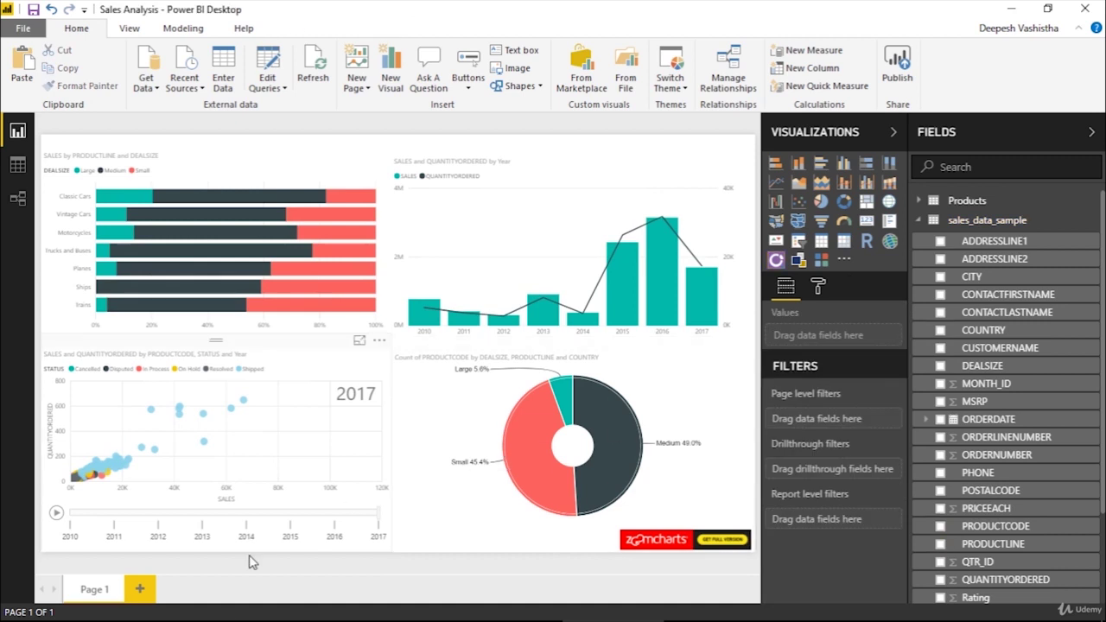